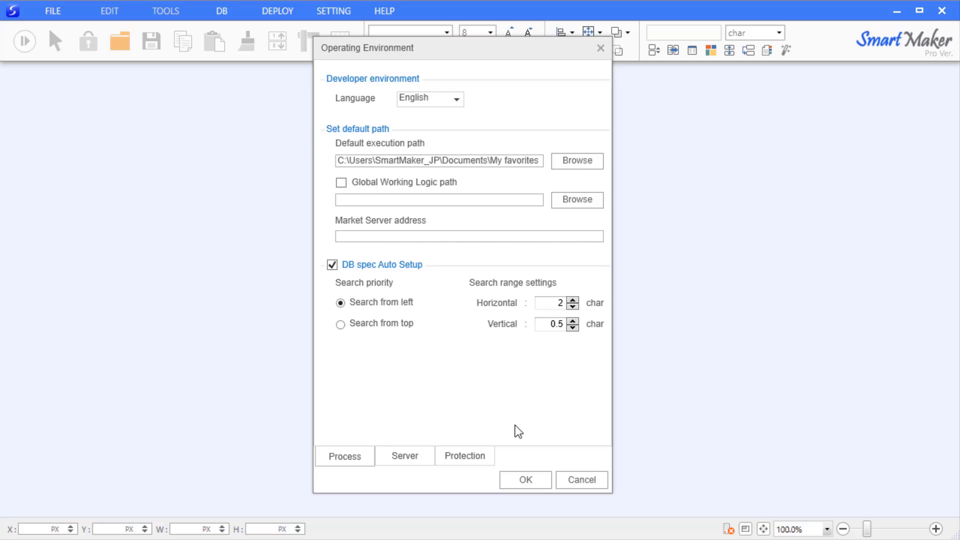
Accept the Operating Environment settings, leaving the empty main workspace
click(524, 482)
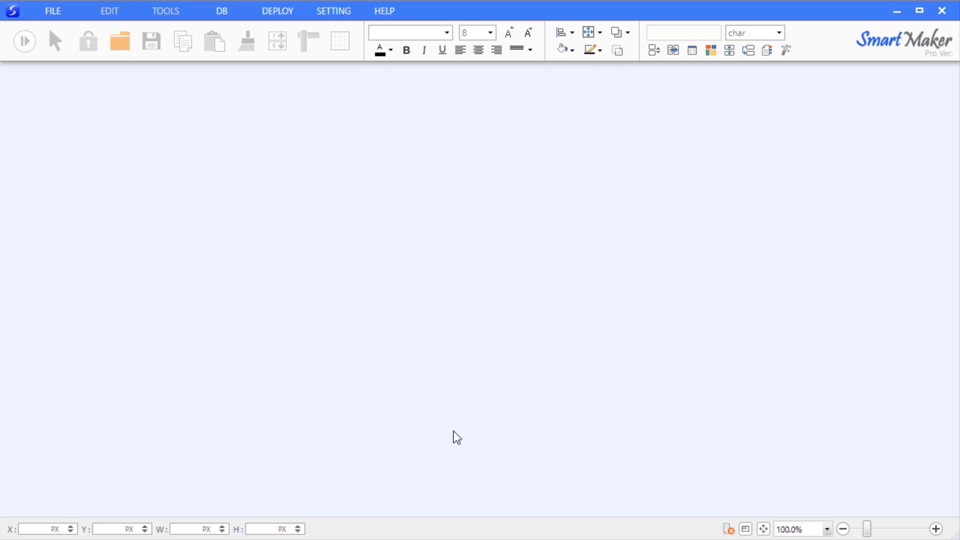
Connect to the DEV_DB database server by entering the server password
click(55, 15)
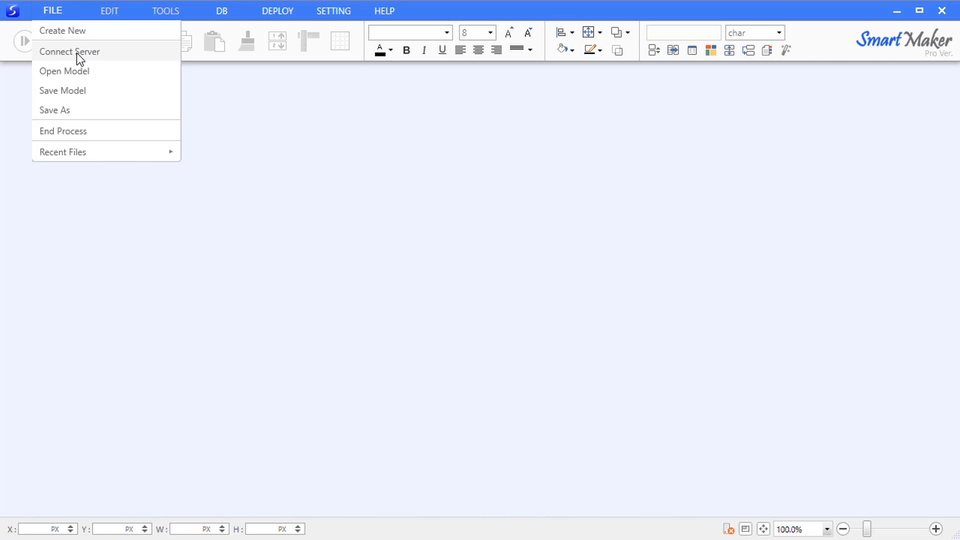
click(76, 53)
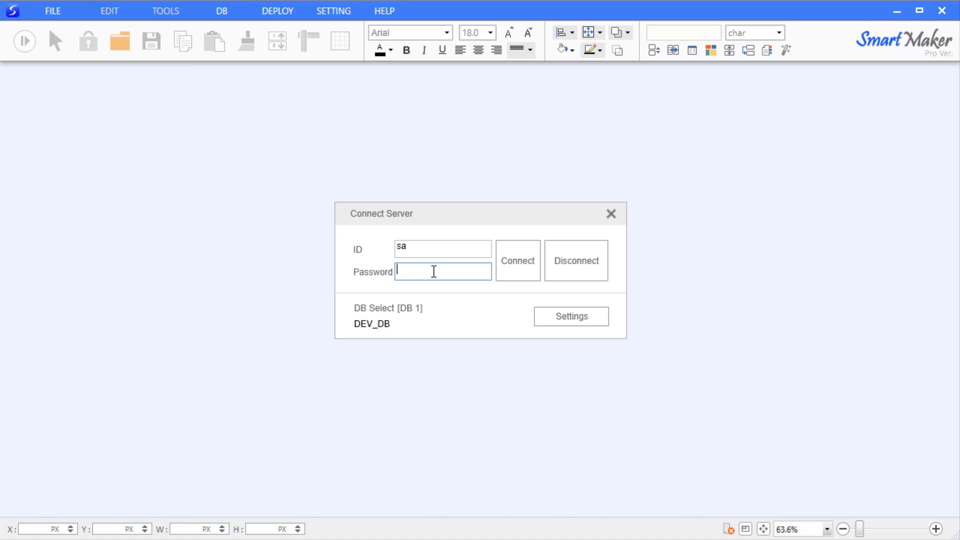
text(1)
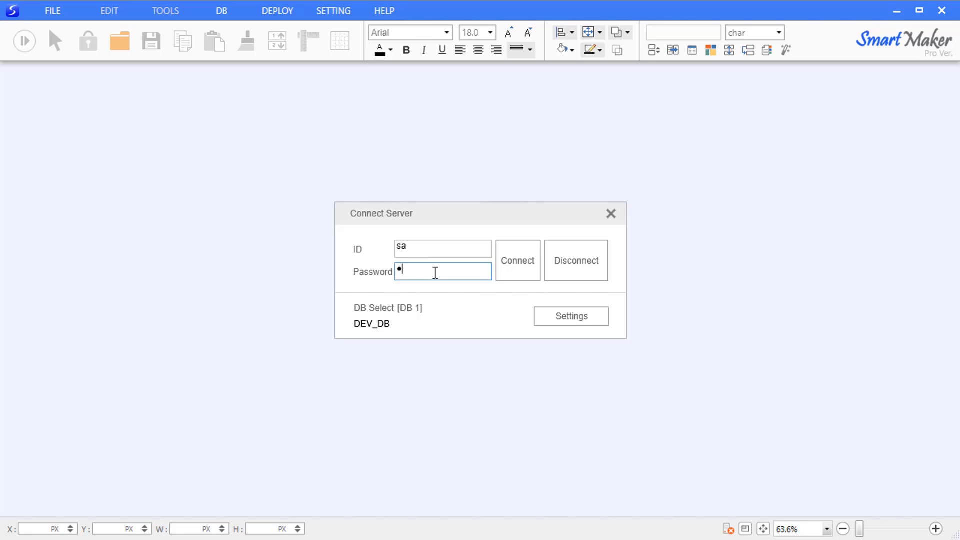
click(505, 250)
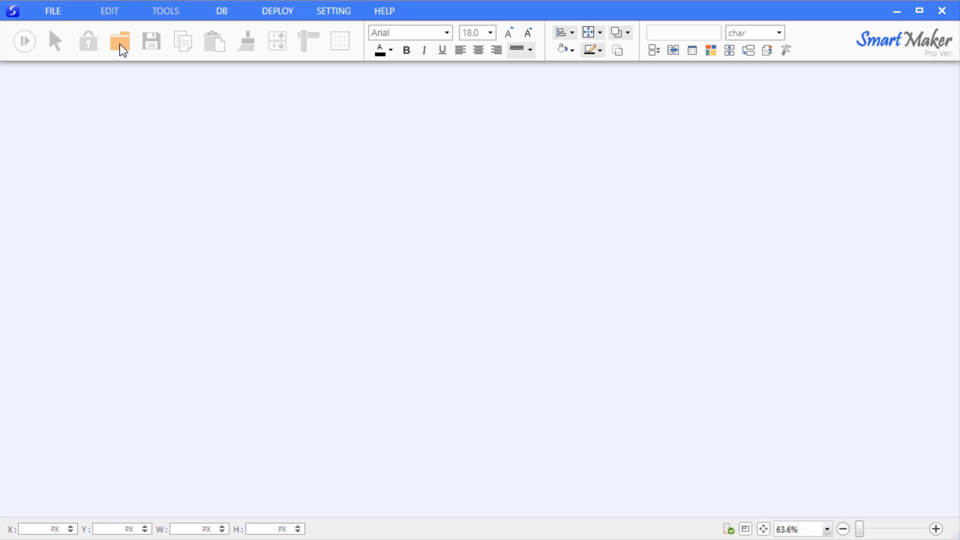
click(56, 12)
Create a new blank form, Process1, and open its program properties
click(67, 32)
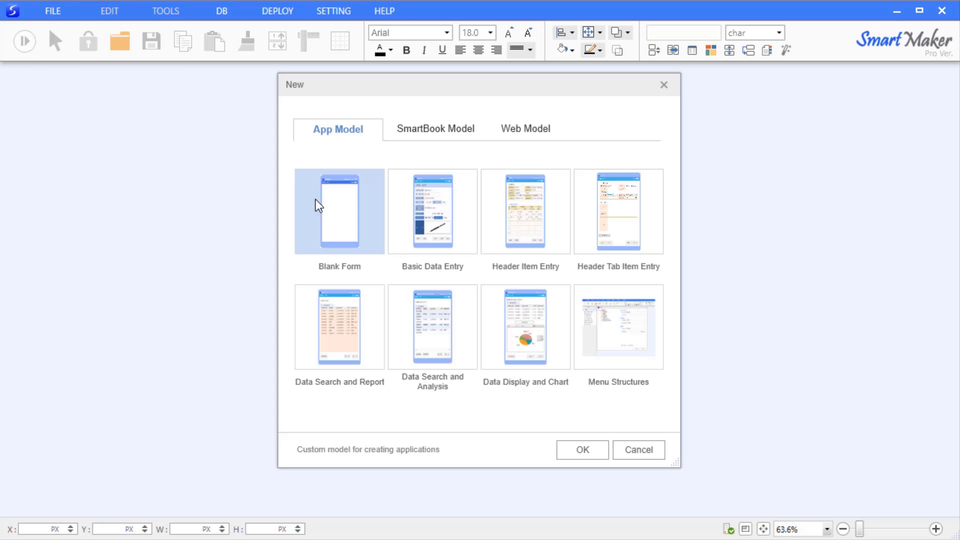
click(582, 450)
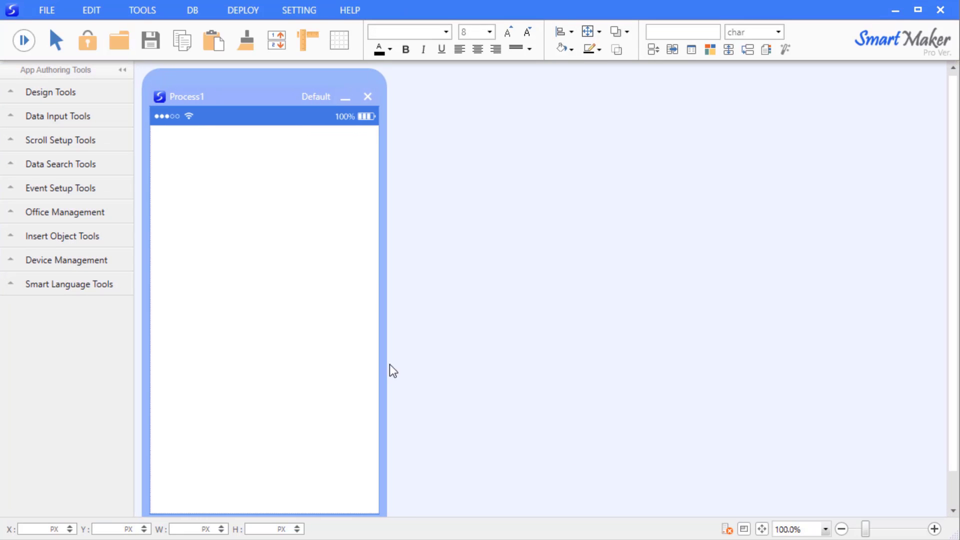
right_click(242, 265)
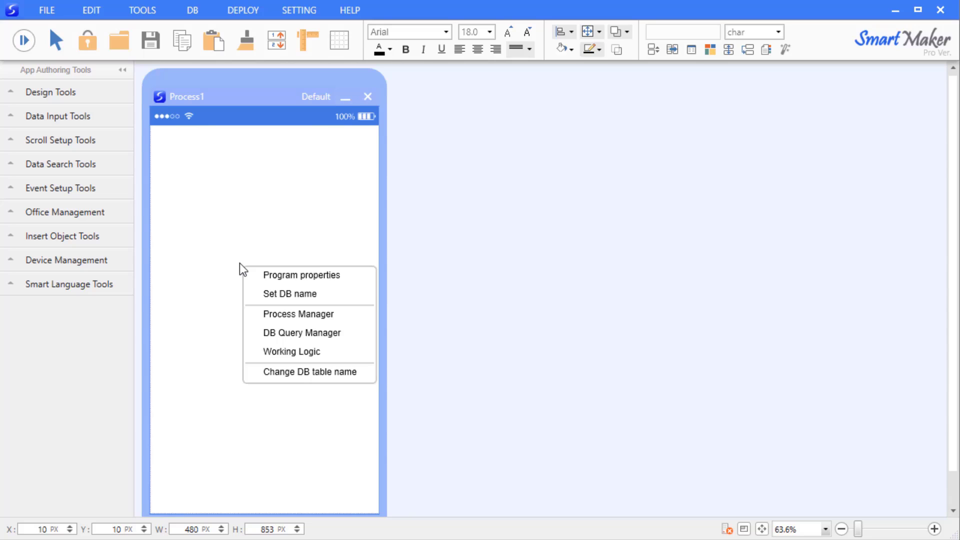
click(292, 280)
drag(418, 133, 466, 19)
Enable a background image using main.png, displayed as Fit
click(389, 250)
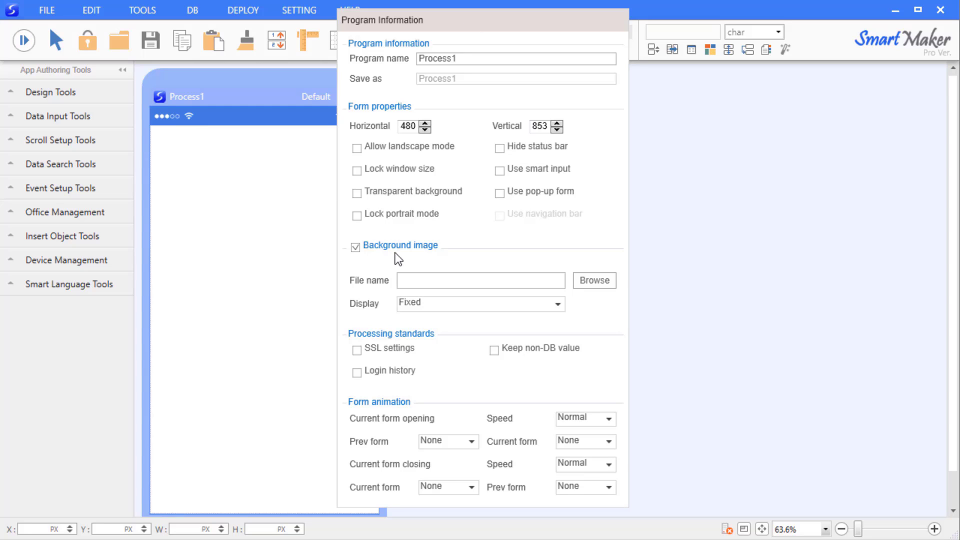
click(442, 282)
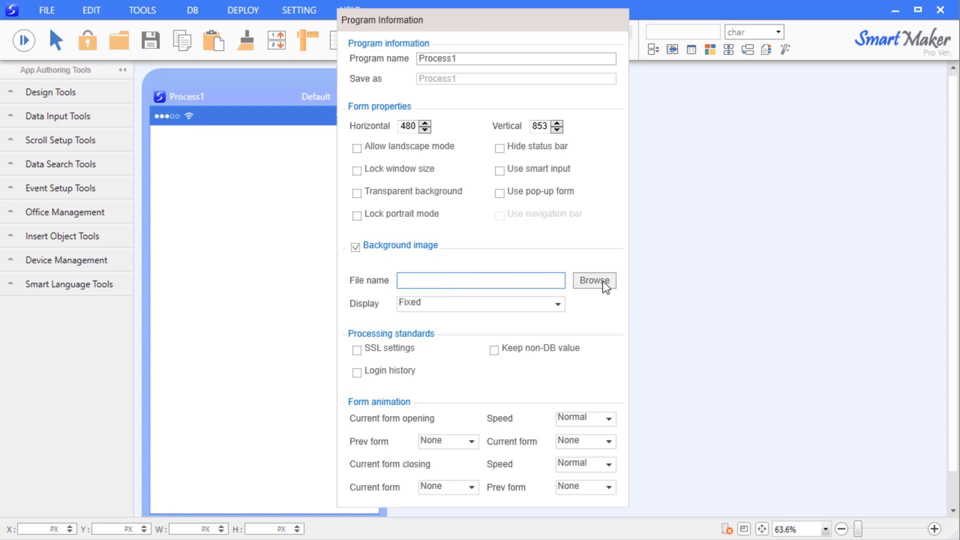
click(602, 281)
drag(738, 30, 557, 79)
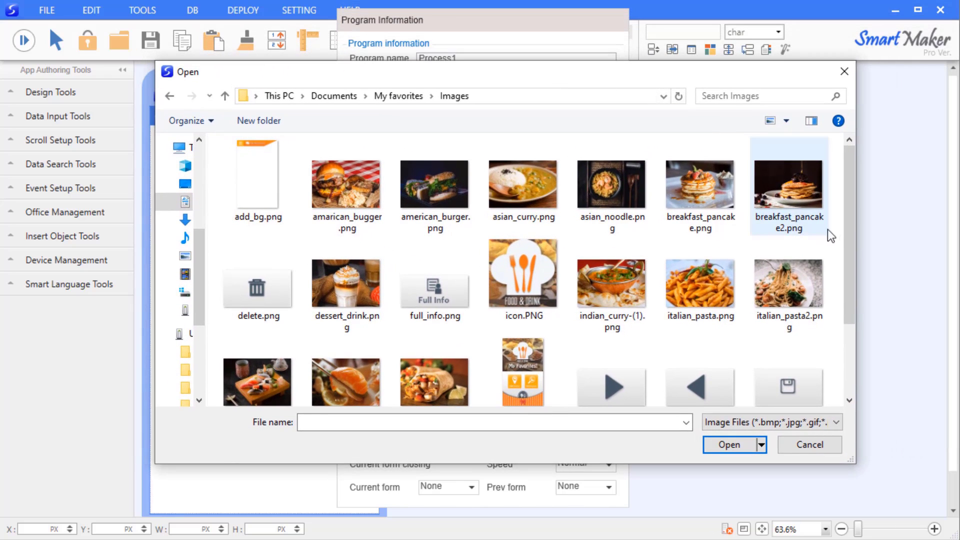
drag(849, 220, 844, 247)
click(518, 347)
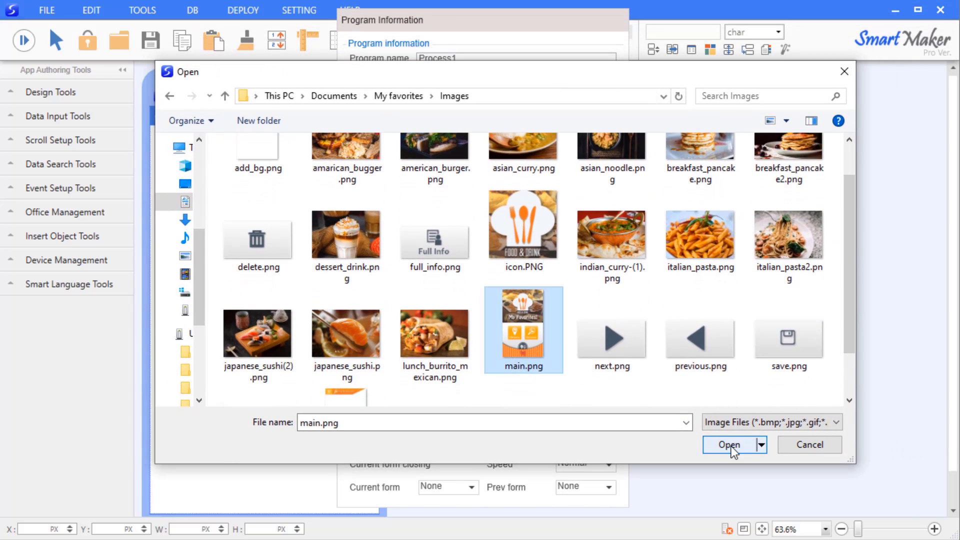
click(731, 446)
click(556, 305)
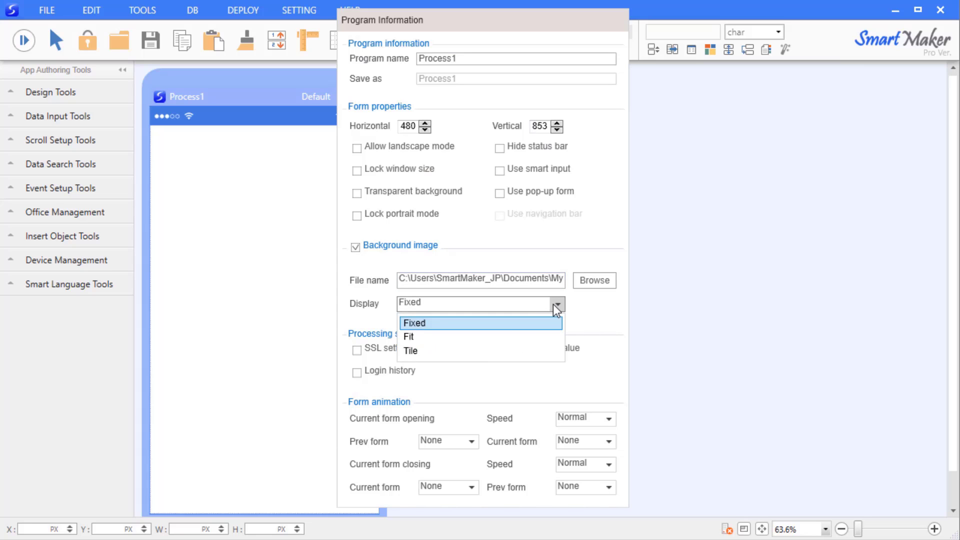
click(505, 338)
click(658, 323)
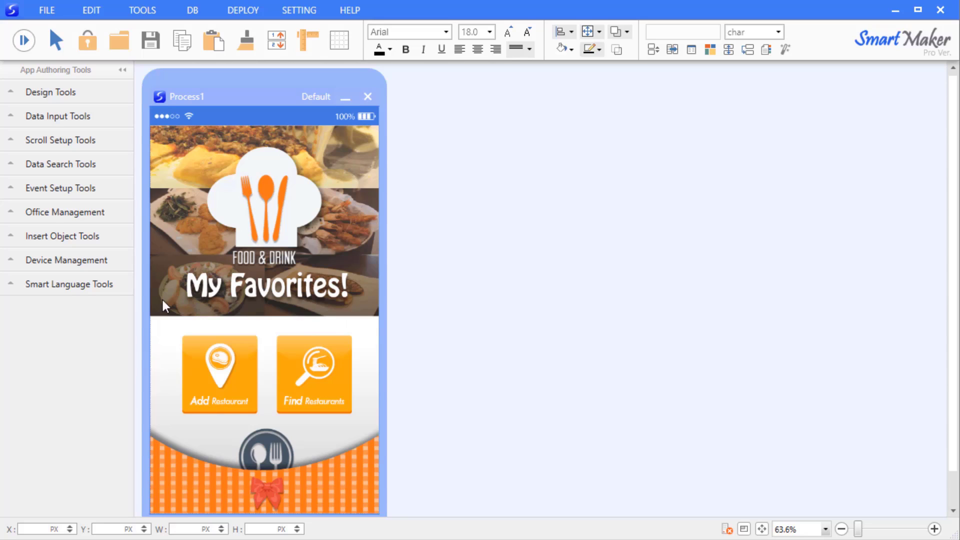
Place an event button from Event Setup Tools over the Add Restaurant tile
click(40, 190)
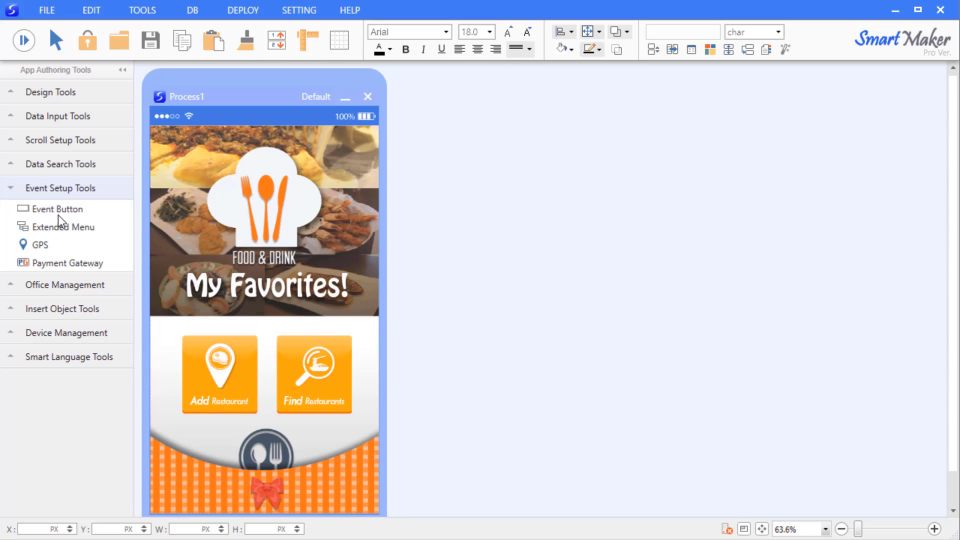
drag(58, 212, 227, 404)
drag(206, 350, 258, 413)
Set the event button's event to Full form in its style settings
right_click(243, 398)
click(262, 403)
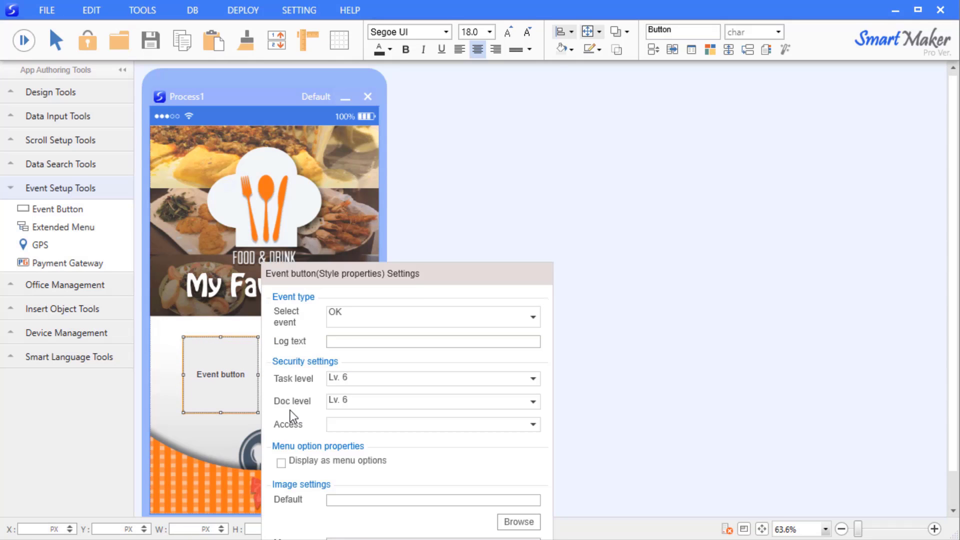
drag(428, 281, 502, 116)
click(609, 158)
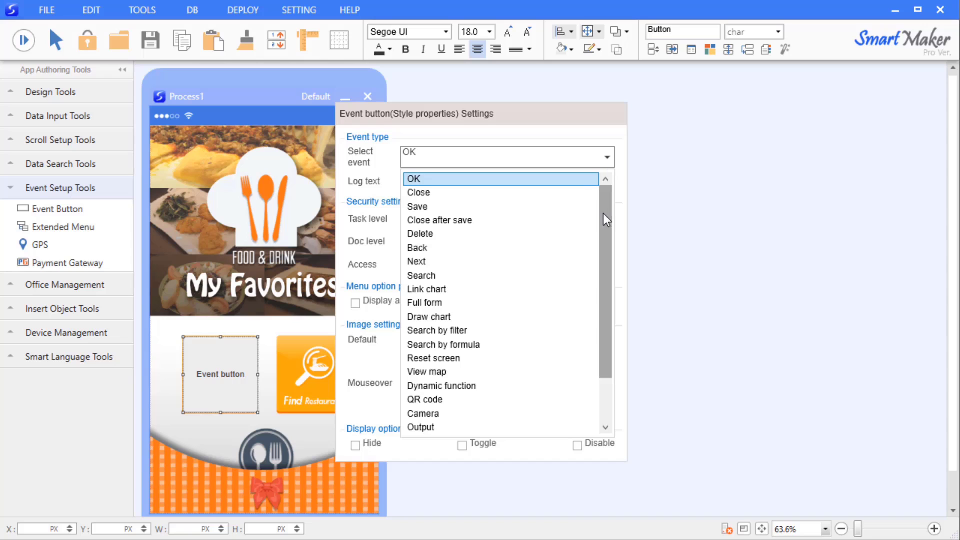
scroll(604, 215, down, 1)
click(482, 262)
click(253, 263)
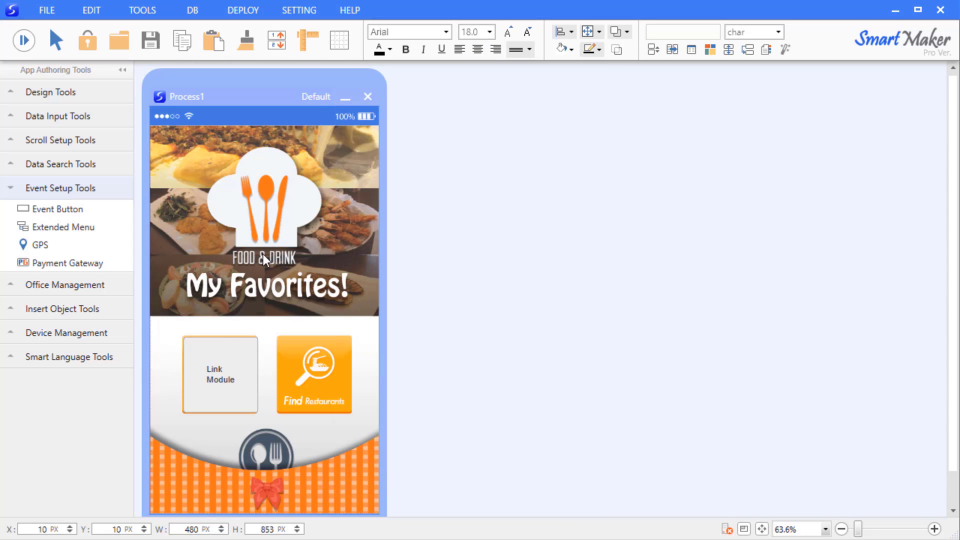
right_click(221, 361)
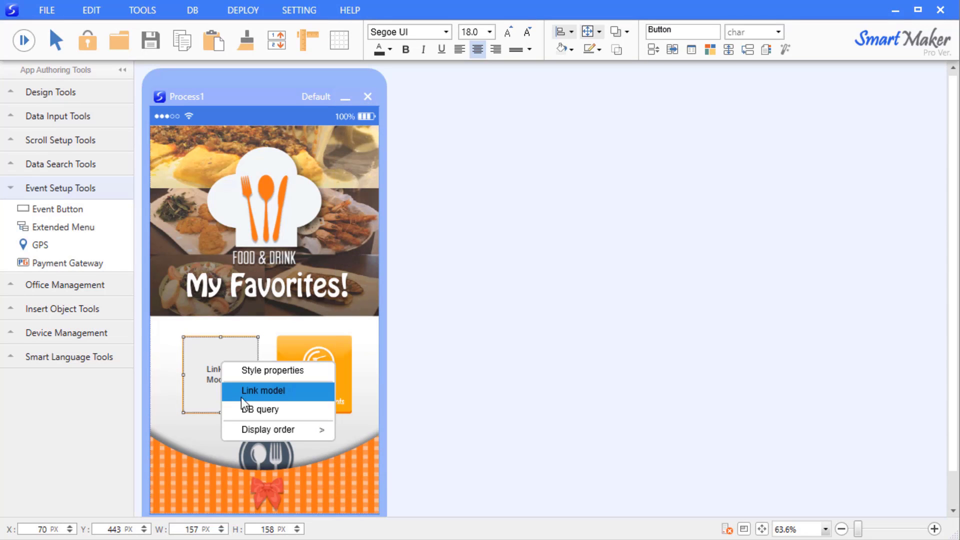
Link the Link Module button to the Add Restaurants.QPM model
click(269, 389)
drag(394, 403, 559, 280)
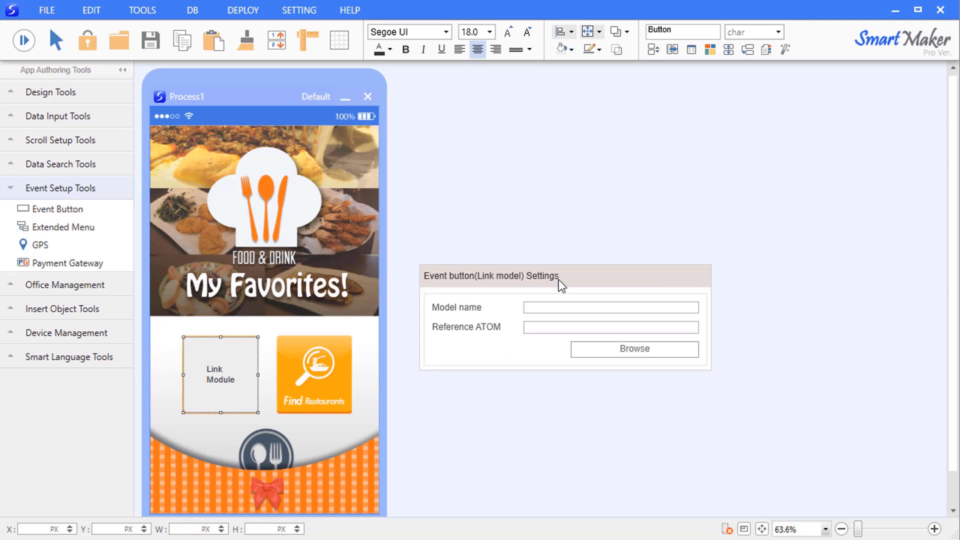
click(612, 352)
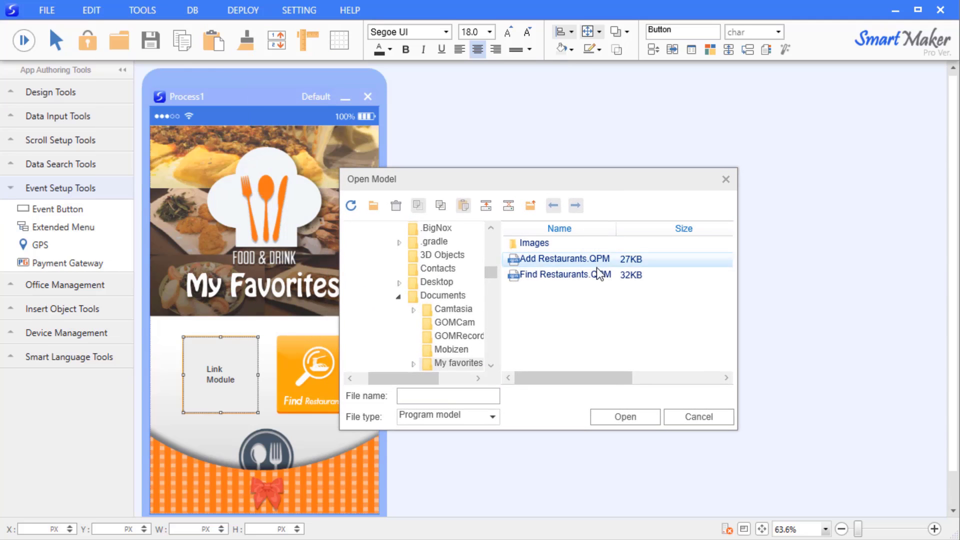
click(596, 260)
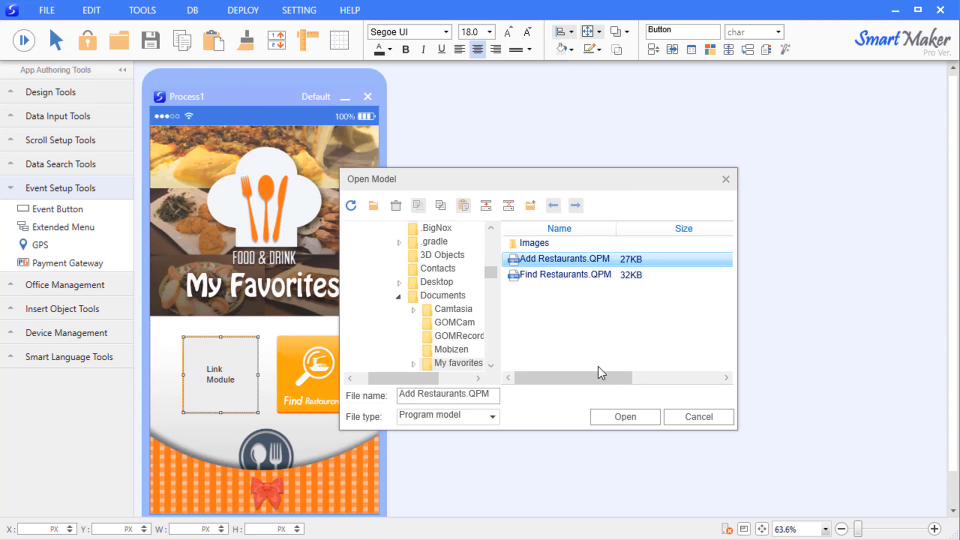
click(620, 423)
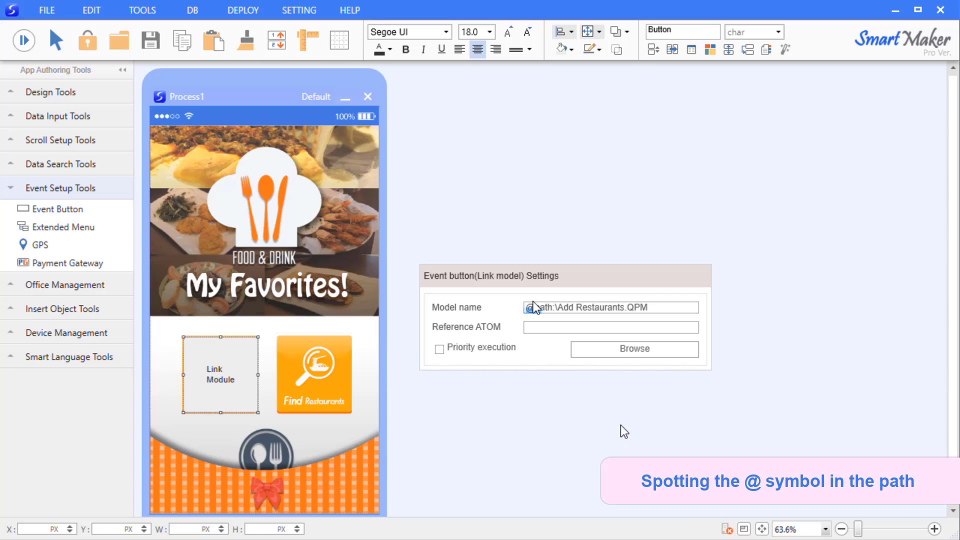
click(556, 308)
drag(556, 307, 515, 310)
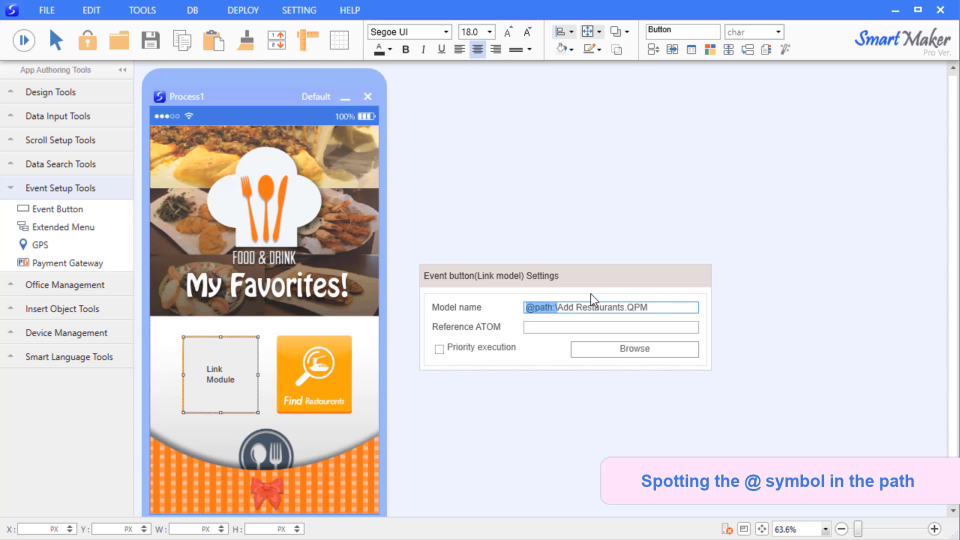
click(527, 385)
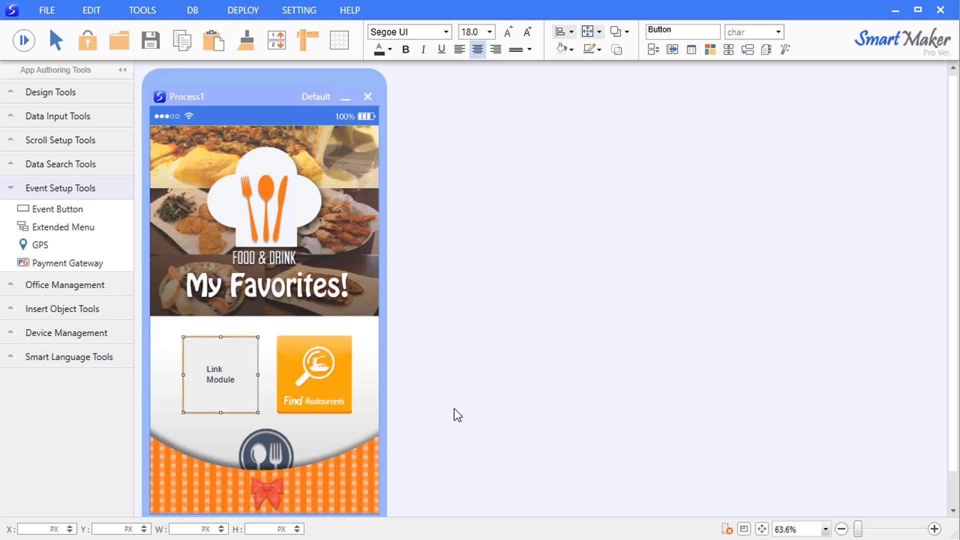
Duplicate the Link Module button over the Find Restaurants tile with a Full form event
click(216, 382)
key(alt+Right)
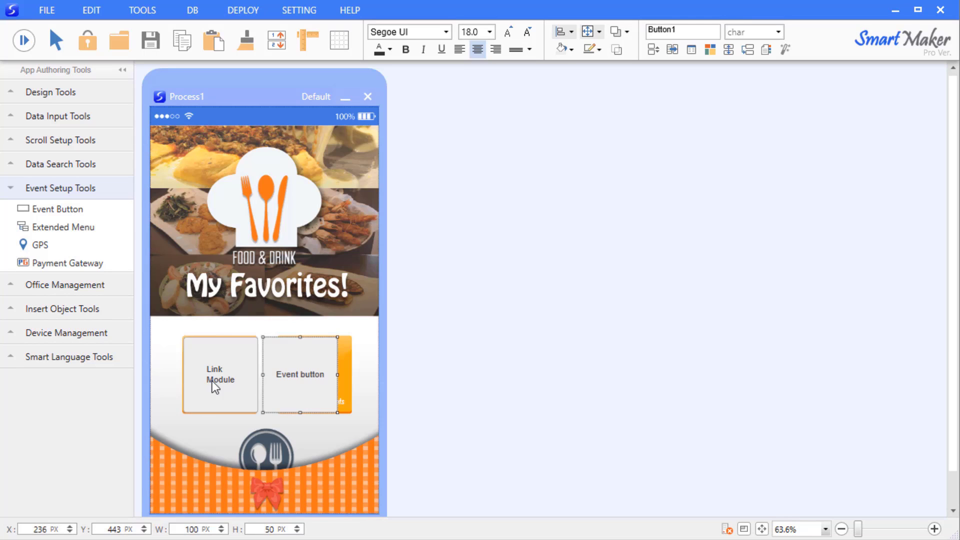
drag(308, 385, 329, 387)
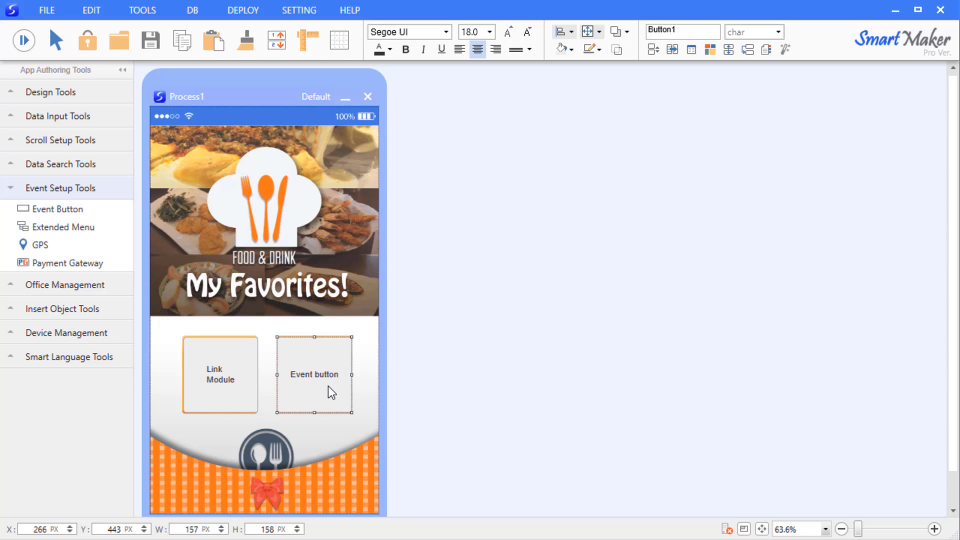
right_click(326, 357)
click(341, 367)
click(676, 170)
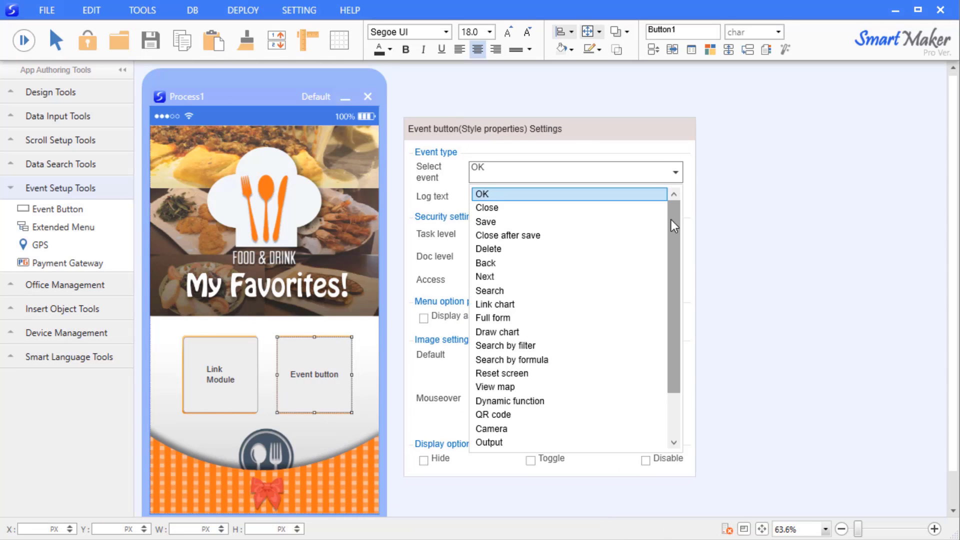
scroll(671, 220, down, 2)
click(641, 263)
click(319, 345)
Link the copied button to the Find Restaurants.QPM model
right_click(319, 346)
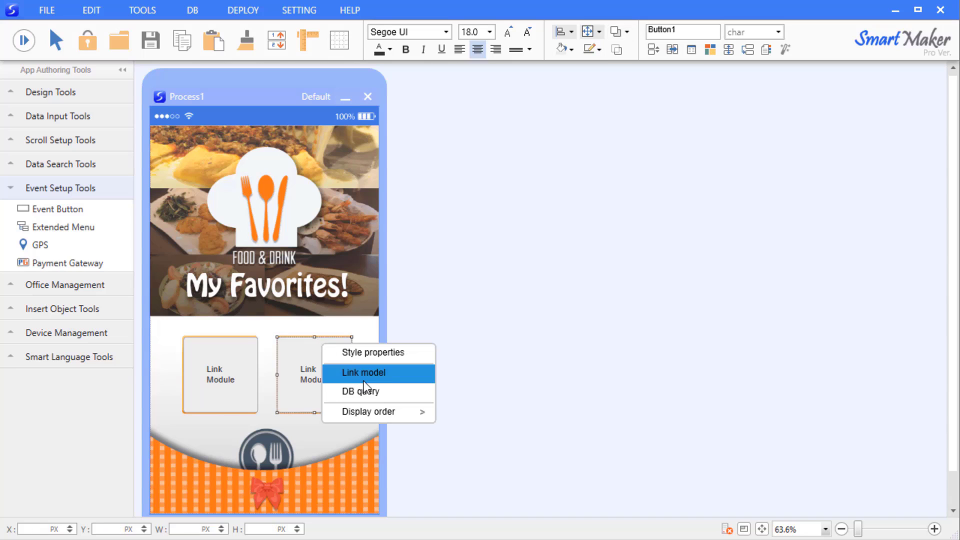
click(365, 371)
click(675, 316)
click(595, 255)
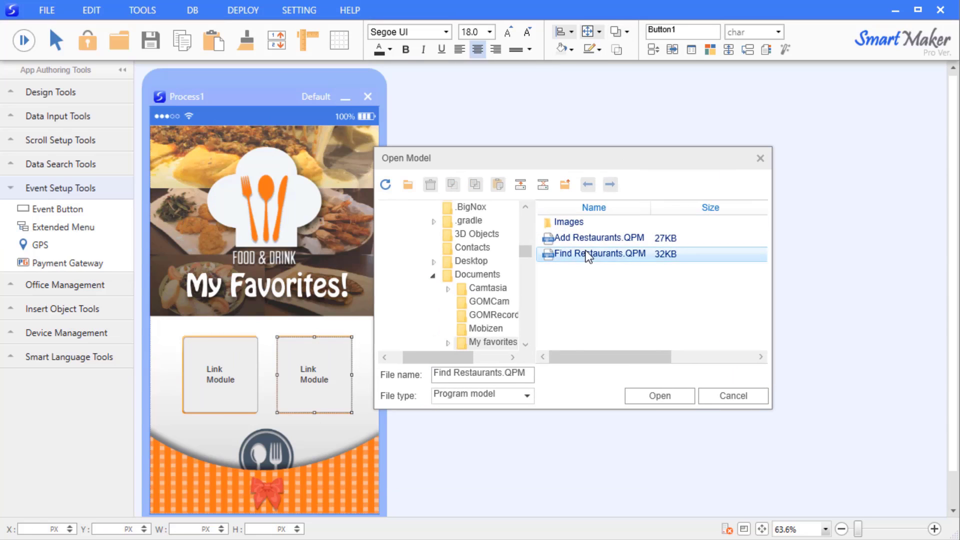
click(652, 396)
click(641, 404)
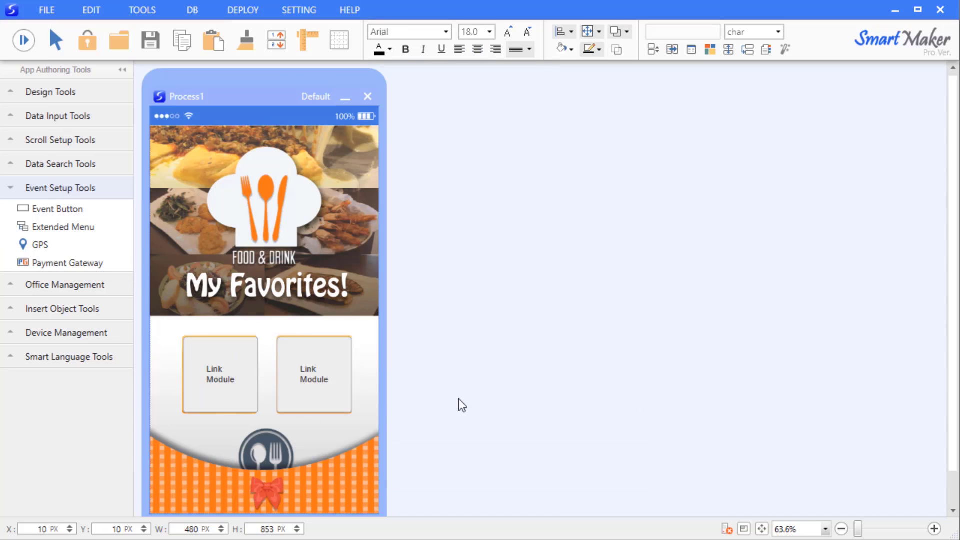
click(212, 347)
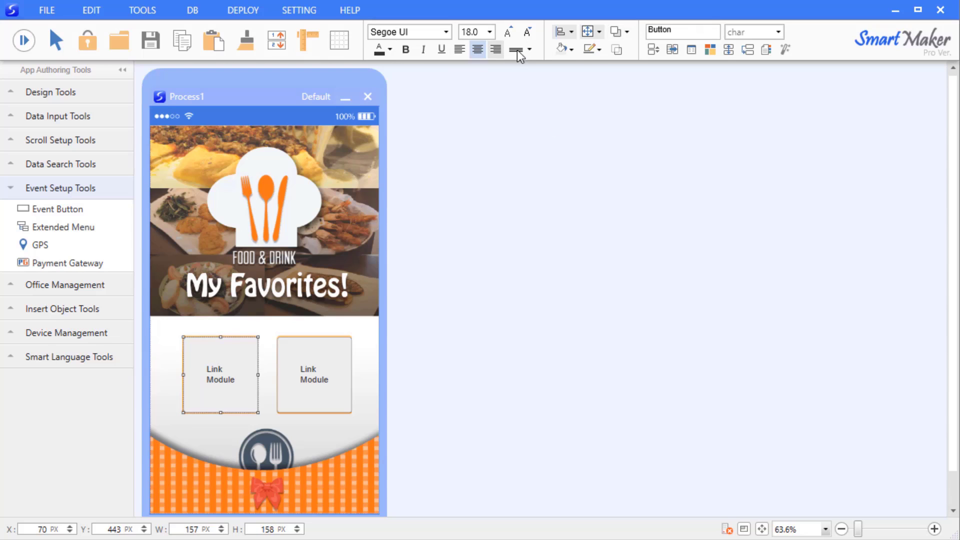
Give the first link module No Fill and No line
click(571, 49)
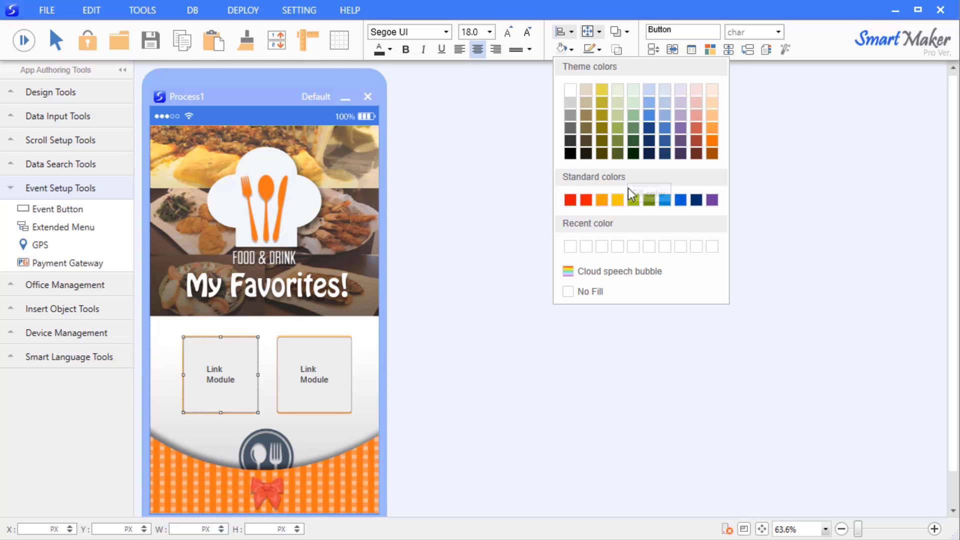
click(608, 296)
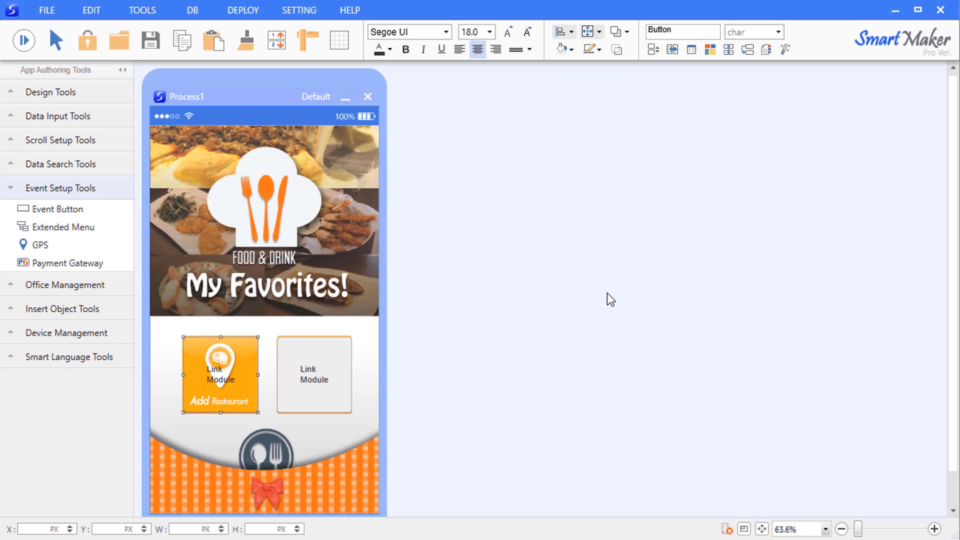
click(595, 49)
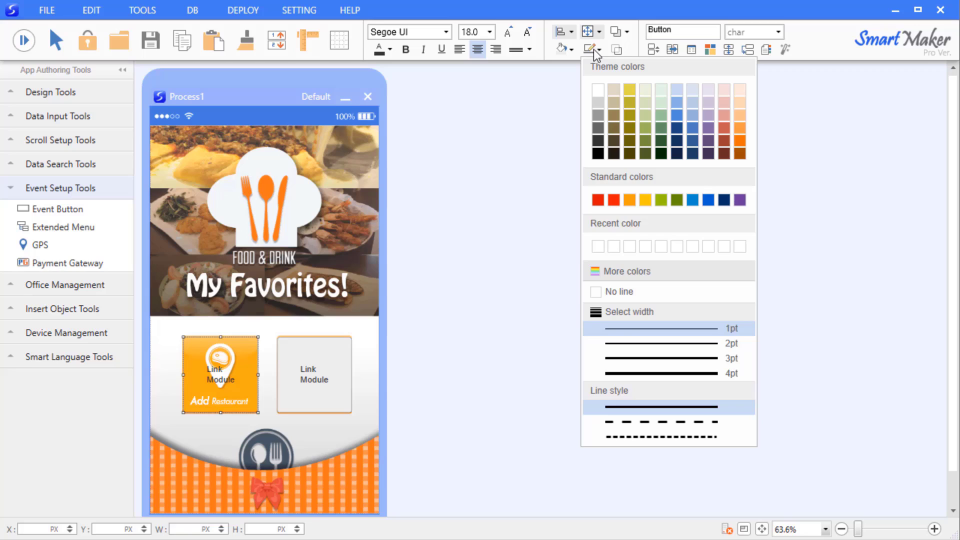
click(612, 294)
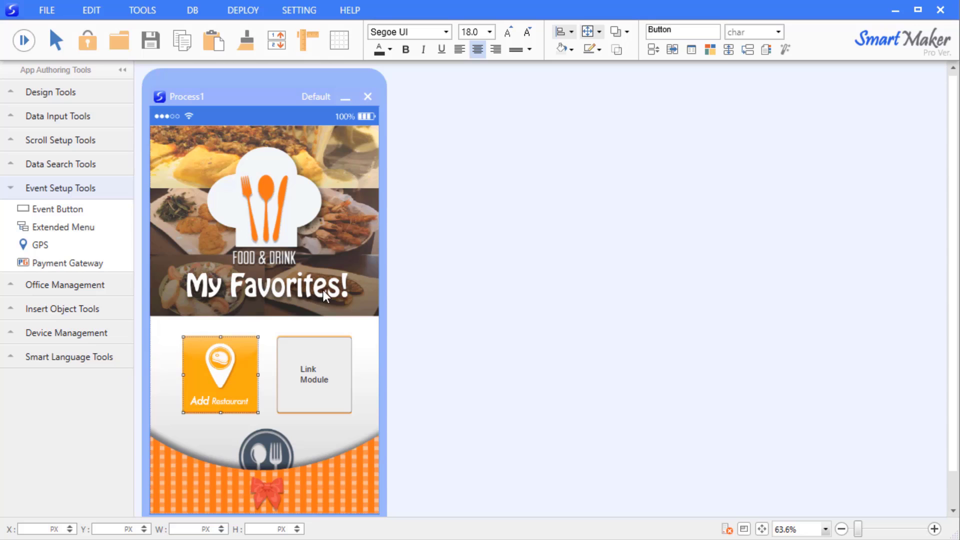
Give the second link module No Fill and No line
click(344, 297)
click(331, 356)
click(572, 49)
click(575, 292)
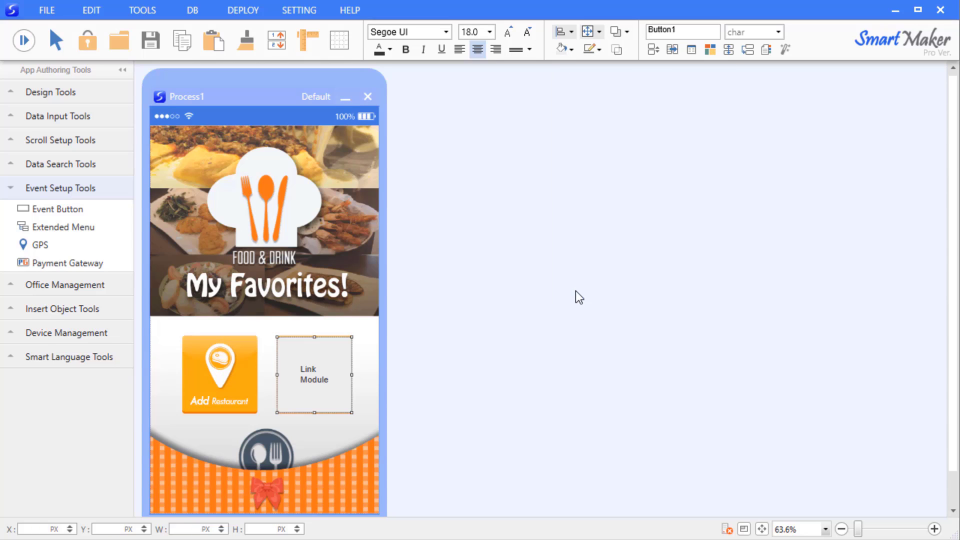
click(600, 50)
click(615, 292)
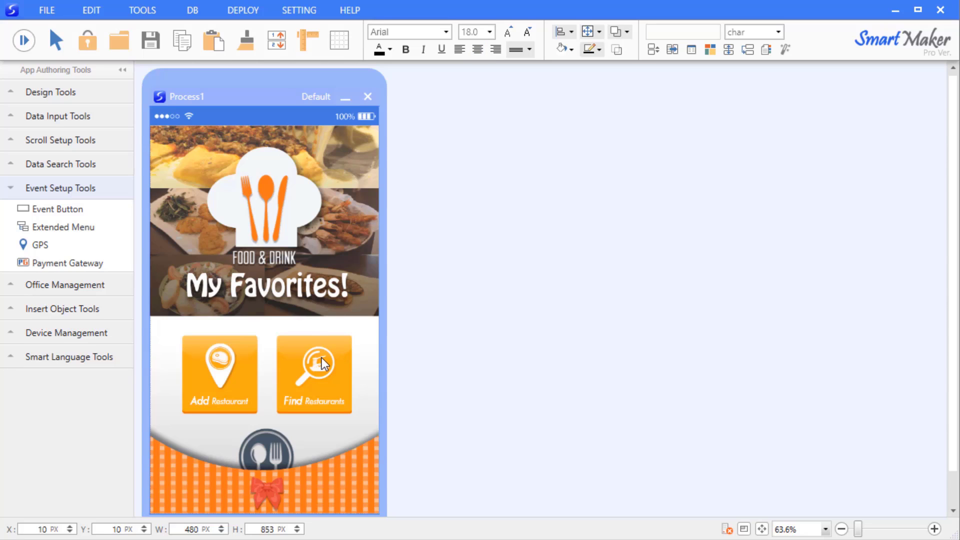
Run the app and open the Add Restaurants and Find Restaurants forms side by side
click(27, 40)
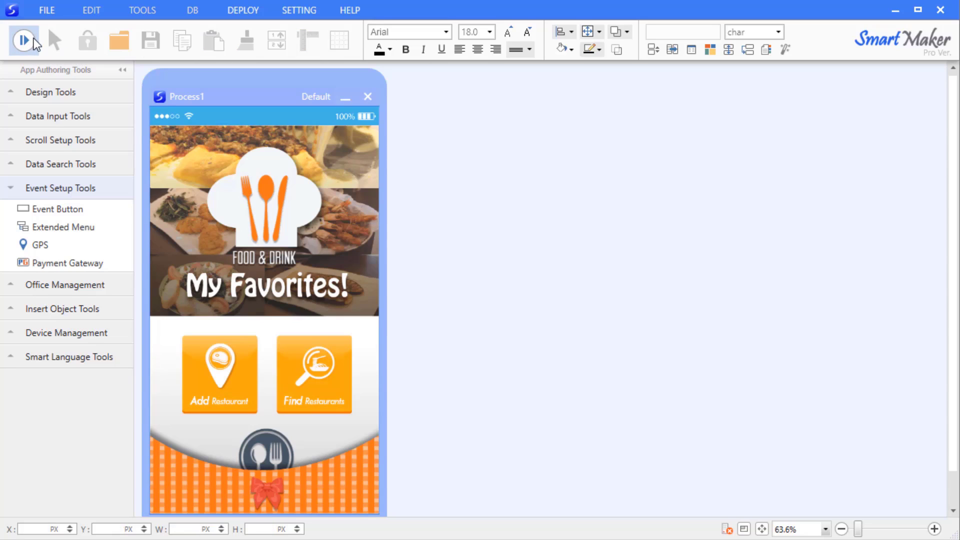
click(206, 369)
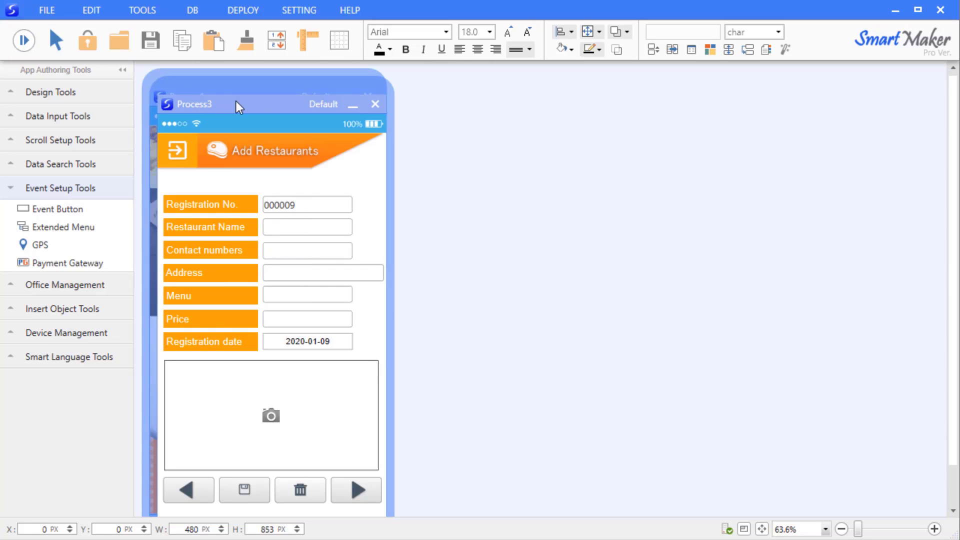
drag(236, 101, 476, 93)
click(329, 364)
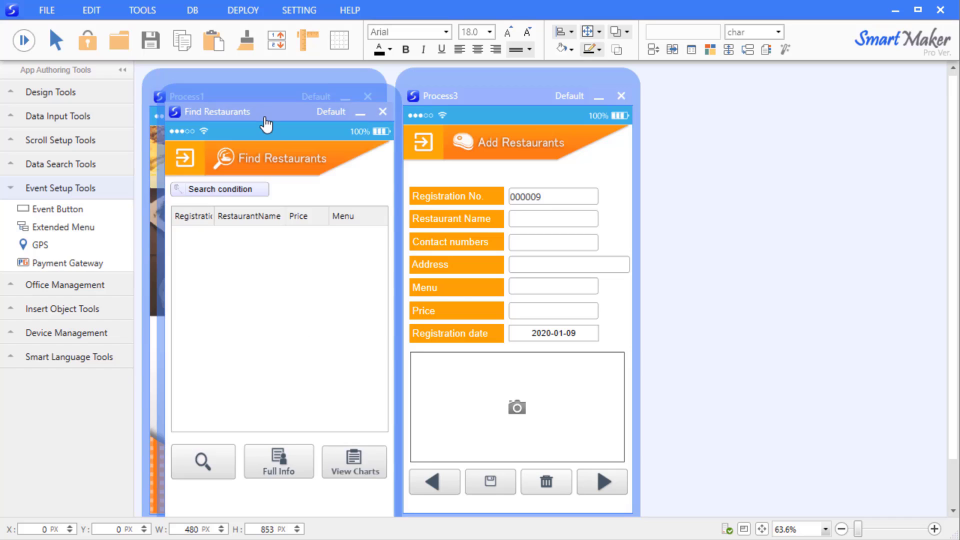
drag(265, 120, 757, 95)
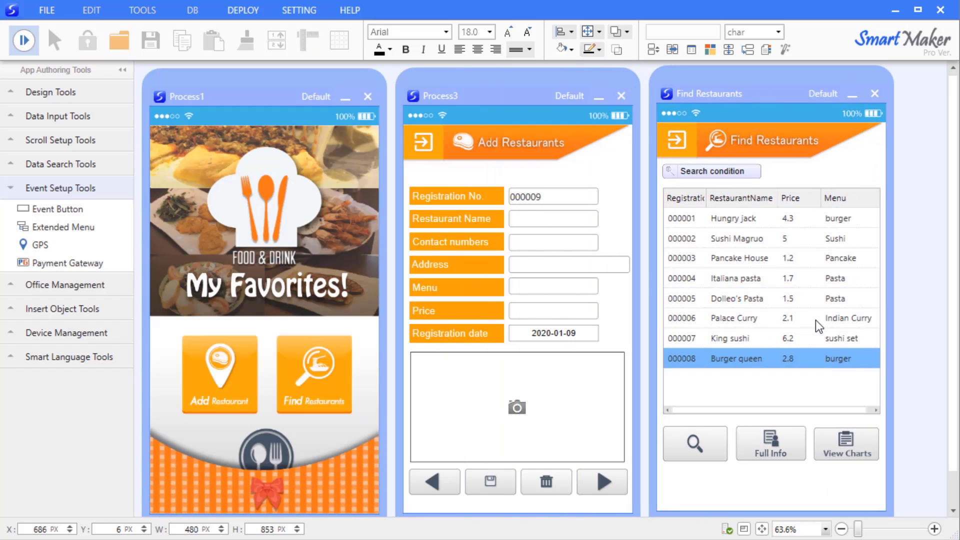
Select the Hungry jack record, enter 'test' as Restaurant Name, and step back four records
click(787, 218)
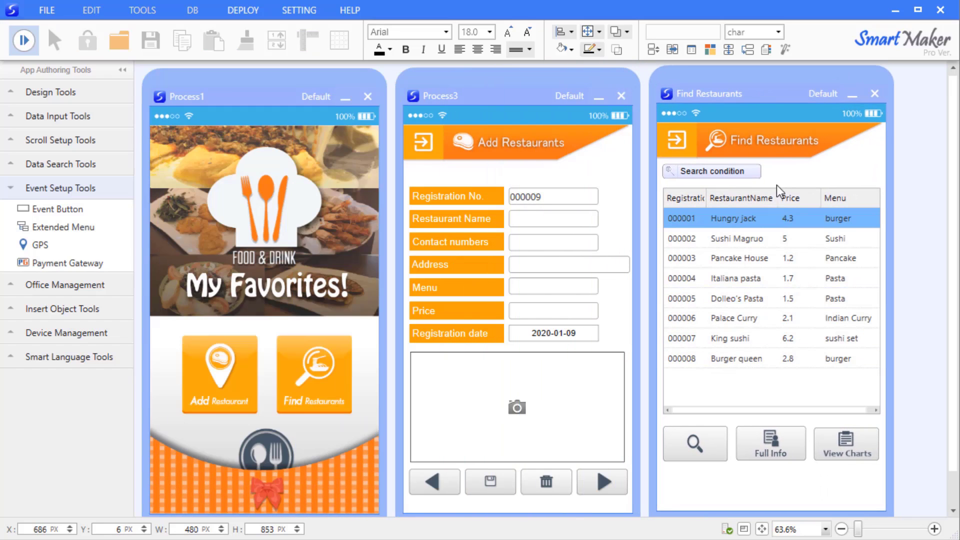
click(541, 220)
text(test)
click(434, 487)
click(435, 486)
click(434, 486)
click(434, 486)
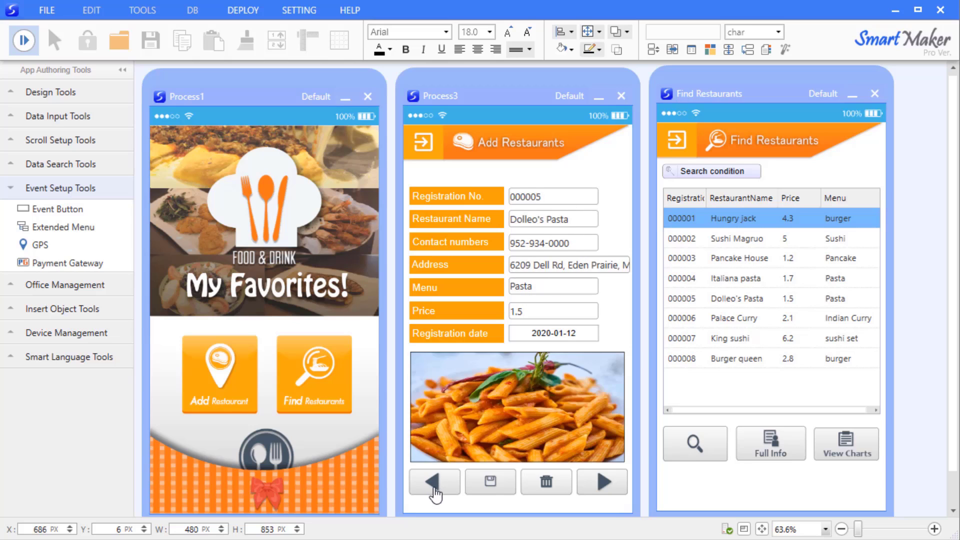
click(434, 487)
click(435, 486)
click(434, 486)
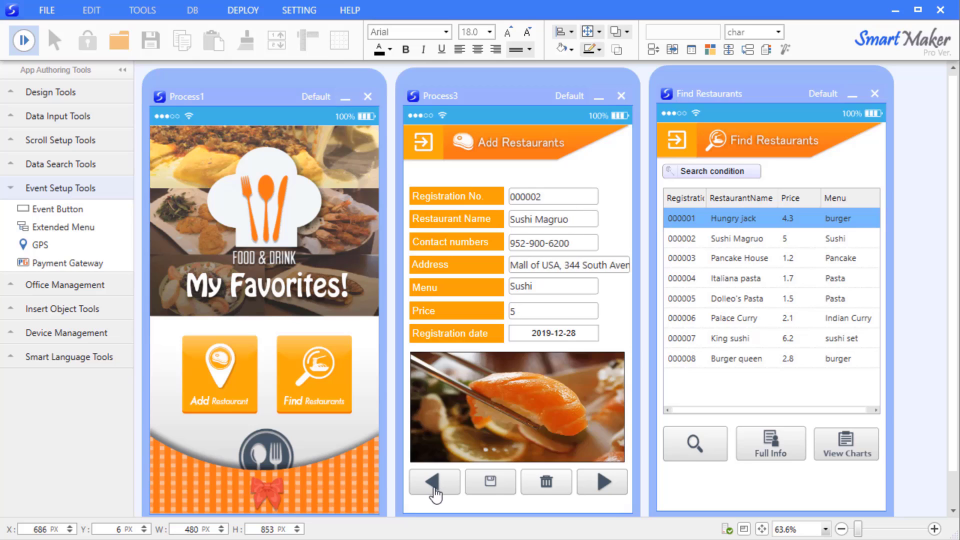
Close both test forms and save the project as 'My Favorites'
click(621, 96)
click(875, 94)
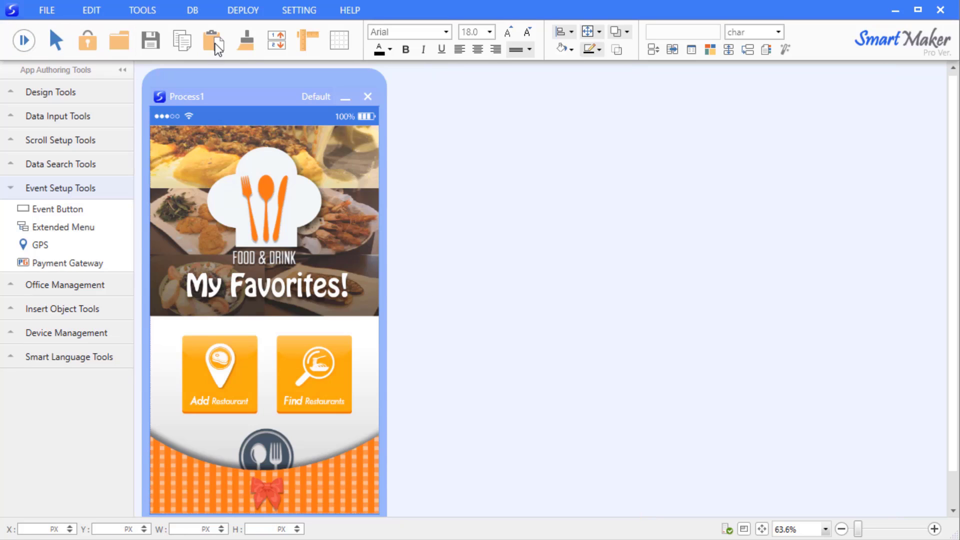
click(146, 38)
key(BackSpace)
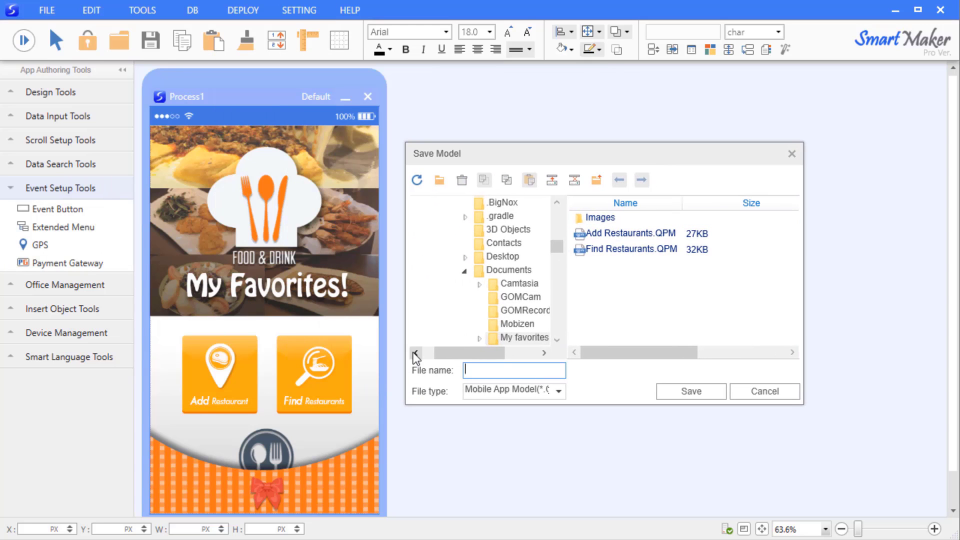
text(My Favorites)
click(681, 394)
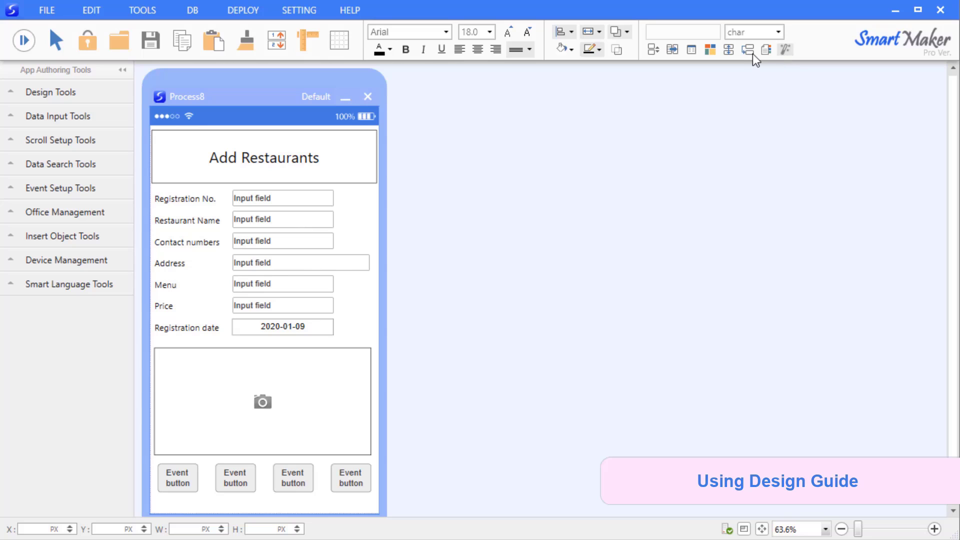
Browse the Design Guide backgrounds and apply the light blue bg_l_01c image
click(710, 50)
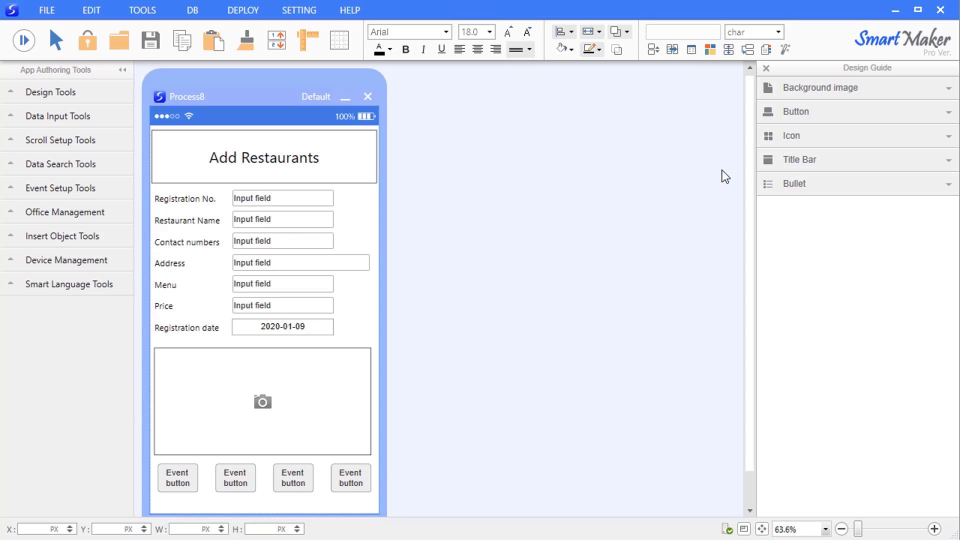
click(805, 88)
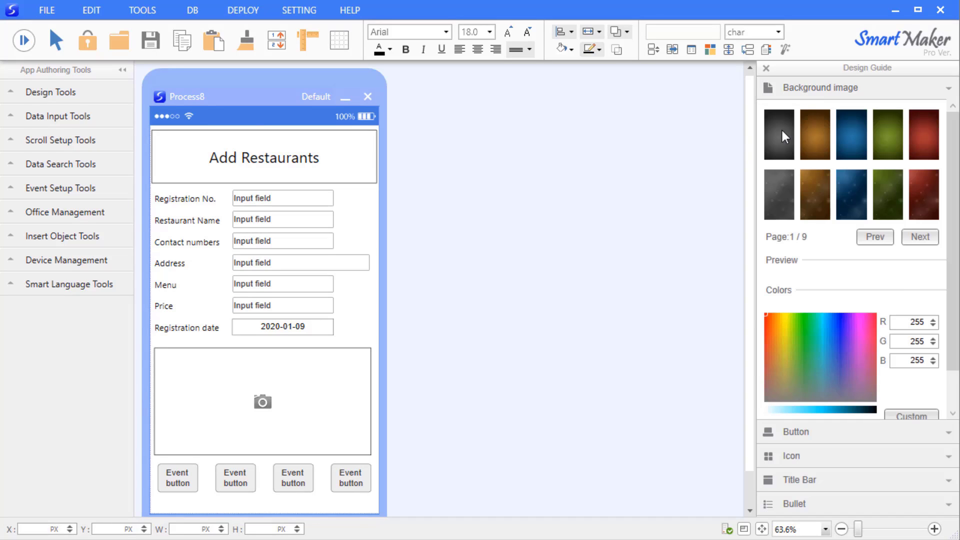
click(884, 197)
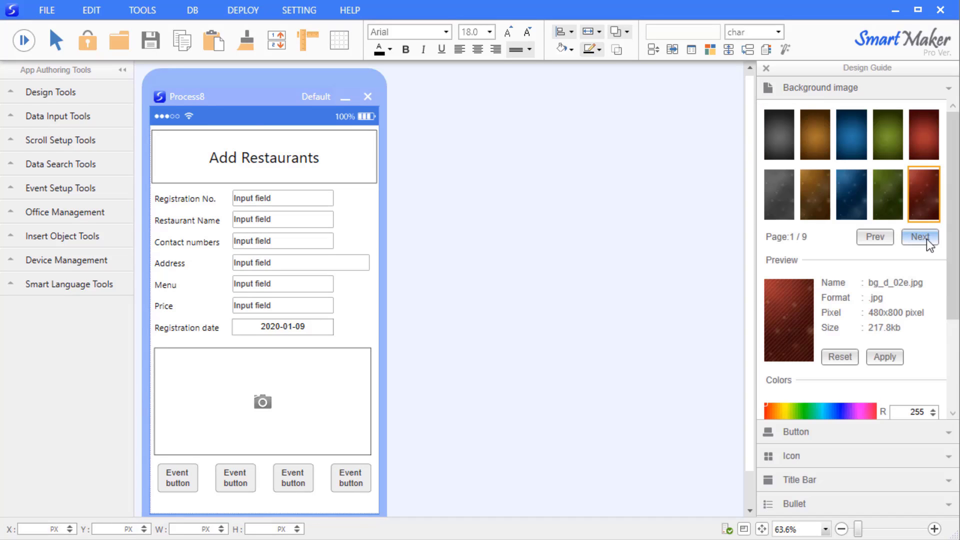
click(921, 237)
click(881, 207)
click(926, 237)
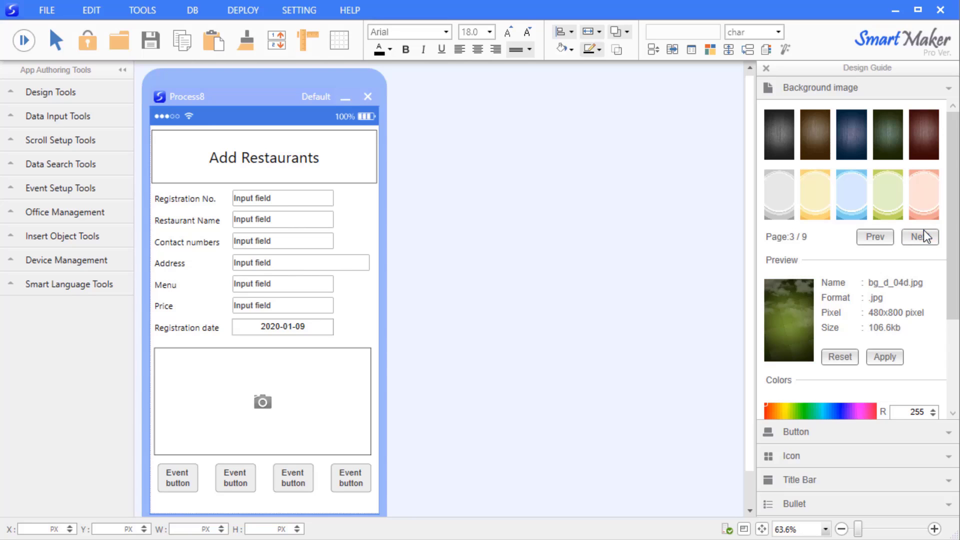
click(822, 210)
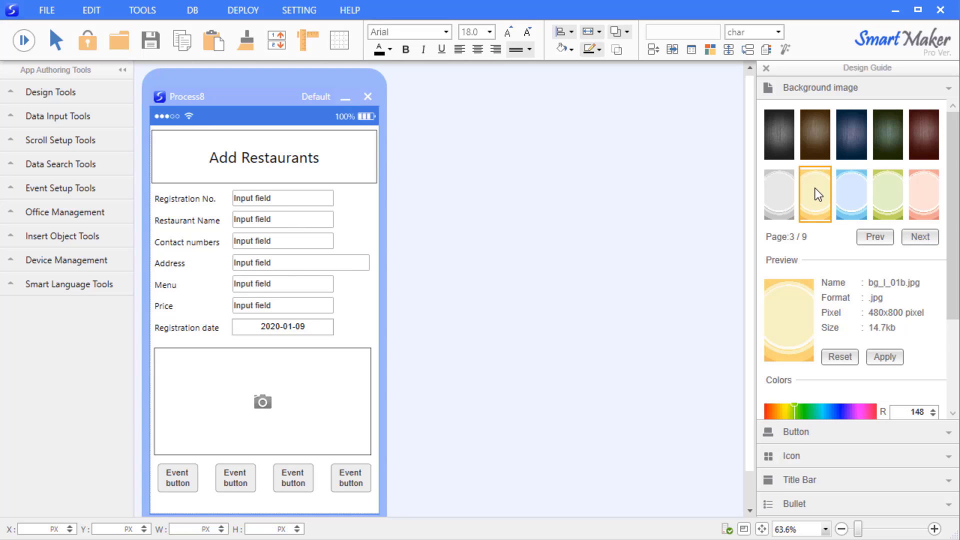
double_click(816, 189)
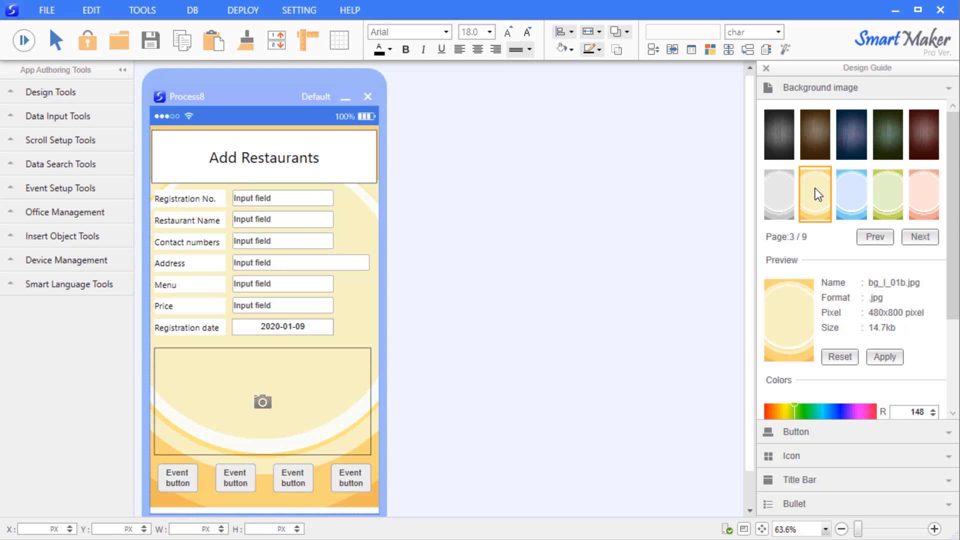
click(842, 191)
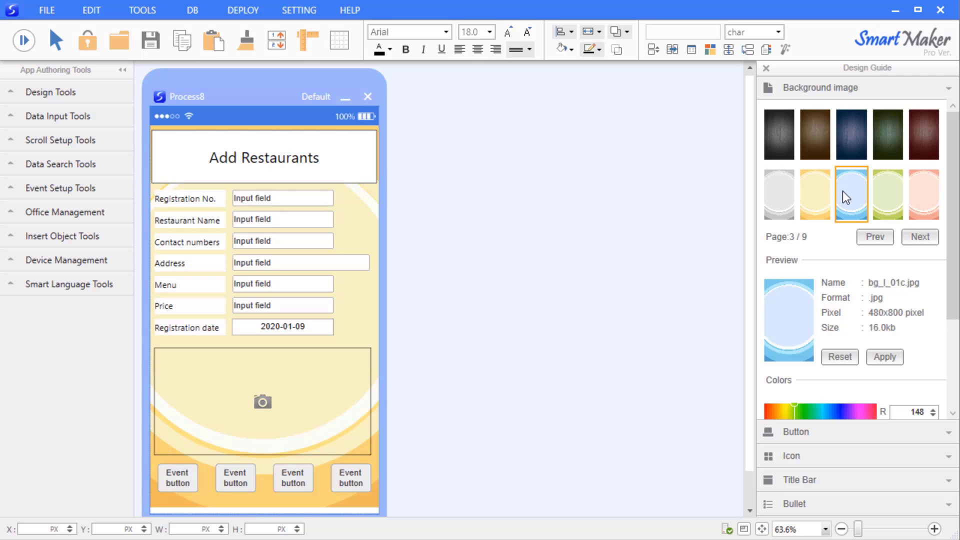
click(886, 357)
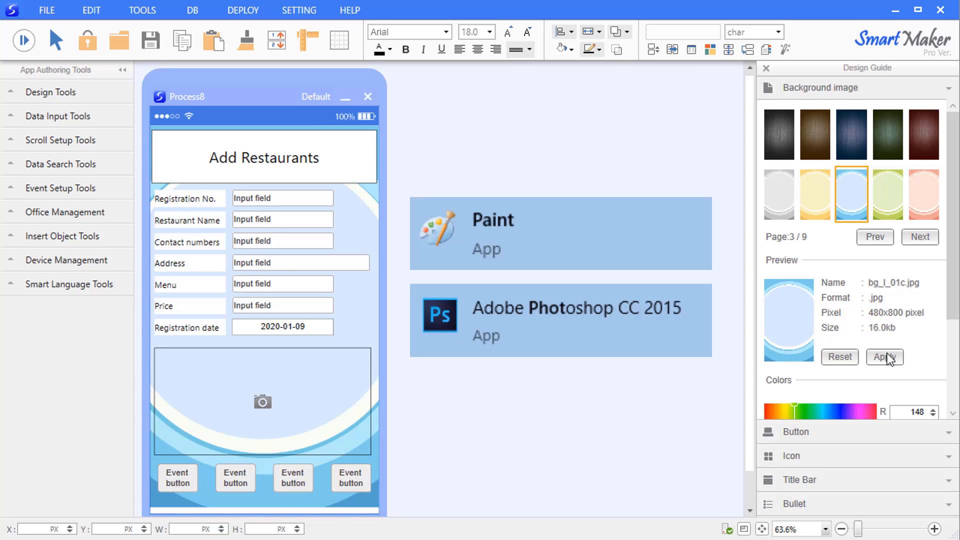
Apply the teal-tinted blue Design Guide button style to the first Event button
click(857, 94)
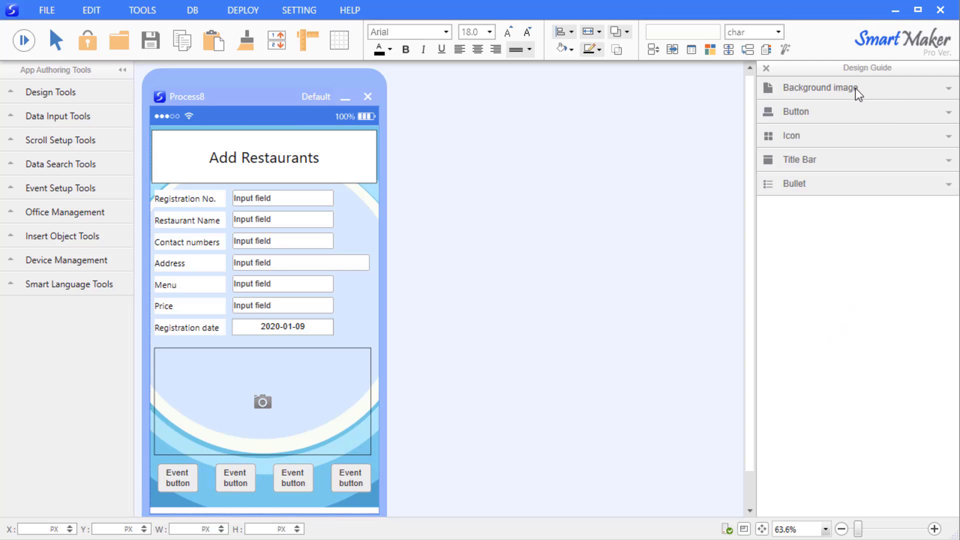
click(887, 120)
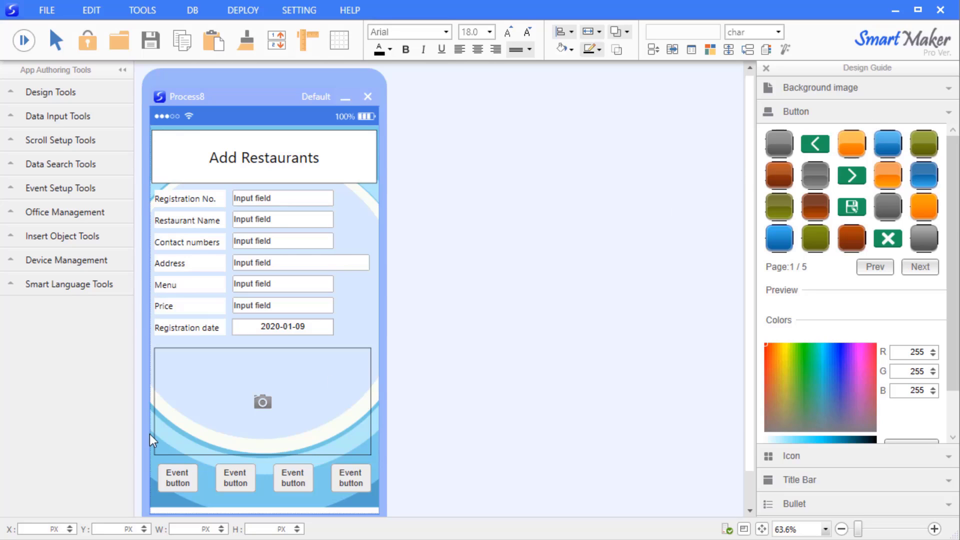
click(190, 474)
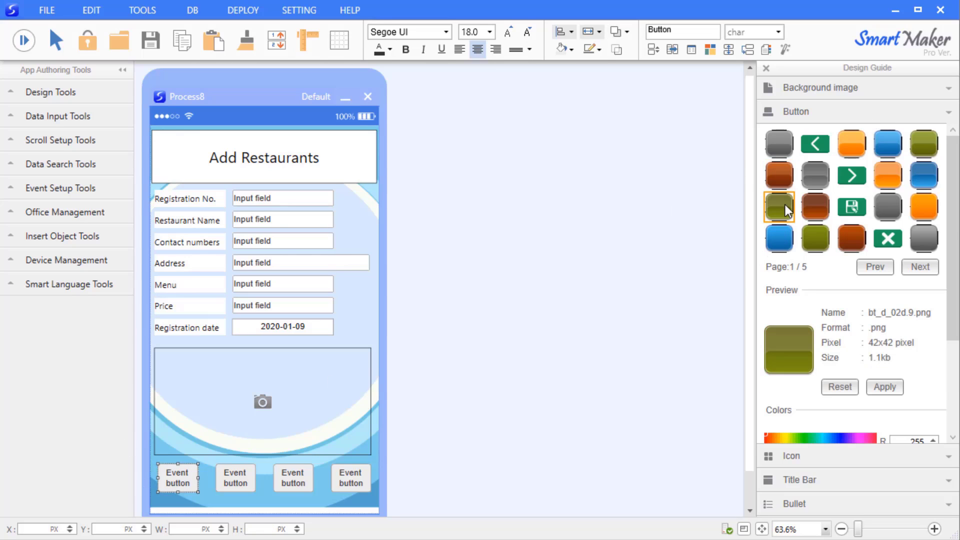
double_click(780, 239)
drag(797, 439, 819, 438)
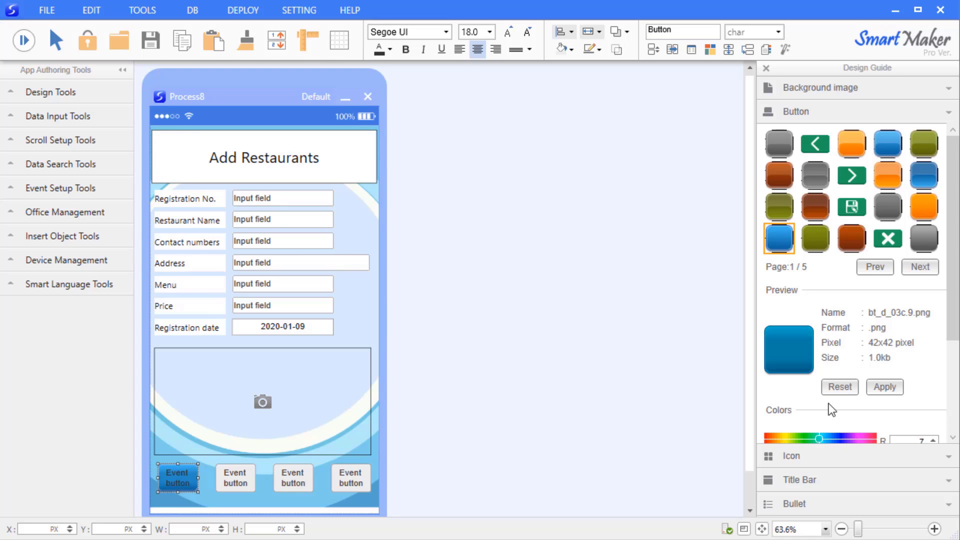
click(885, 387)
Apply the same blue button style to the second, third and fourth Event buttons
click(235, 480)
click(885, 387)
click(300, 479)
click(885, 387)
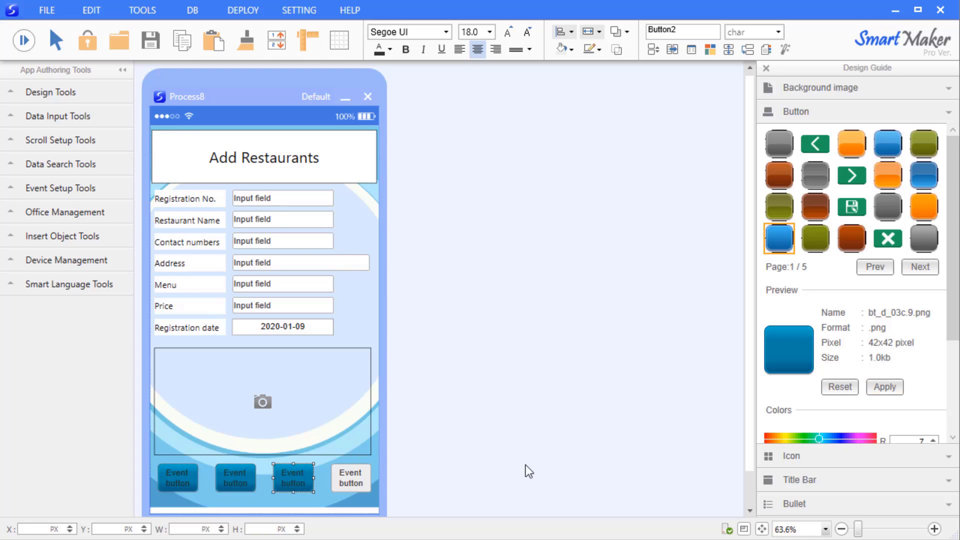
click(366, 482)
click(885, 387)
Select all four Event buttons together and make their text white
click(405, 475)
drag(375, 458, 200, 509)
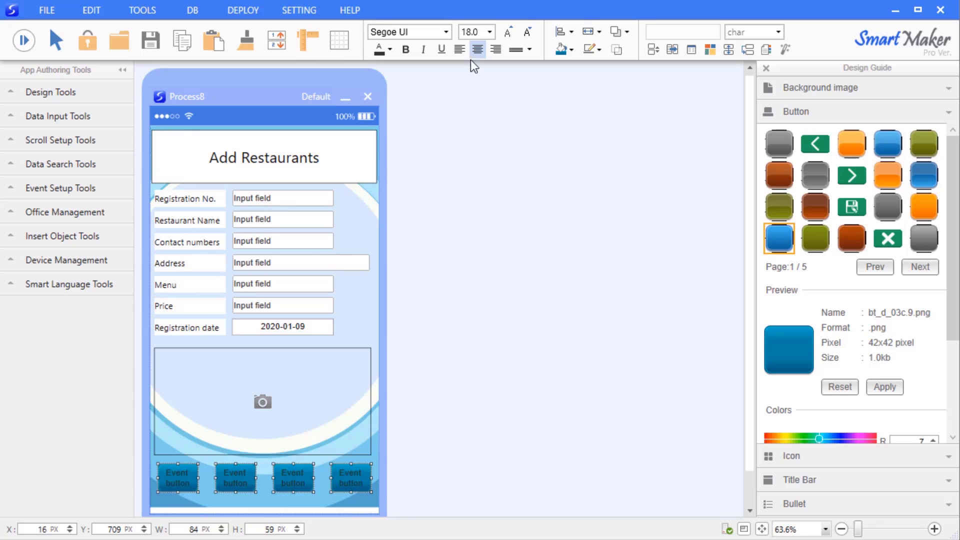
click(391, 50)
click(383, 95)
click(436, 330)
click(345, 163)
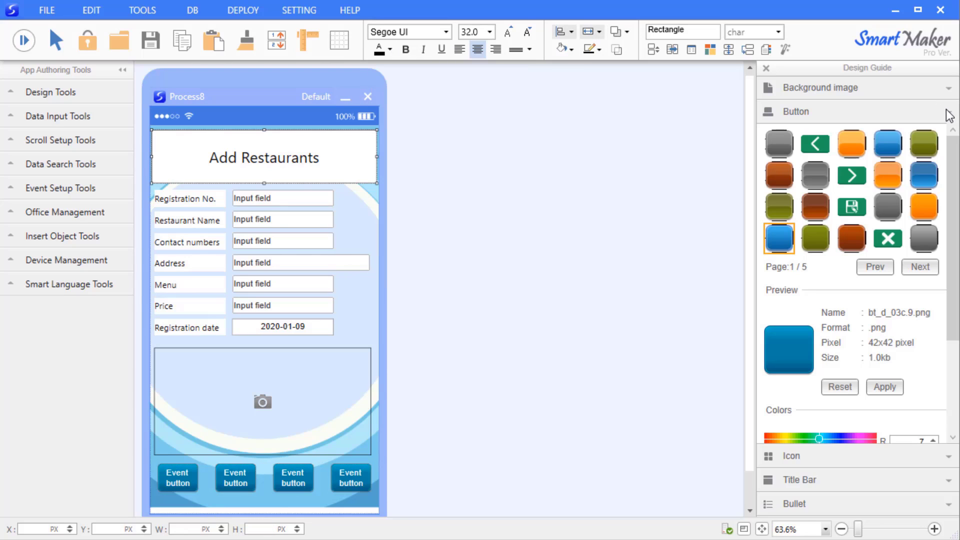
click(948, 112)
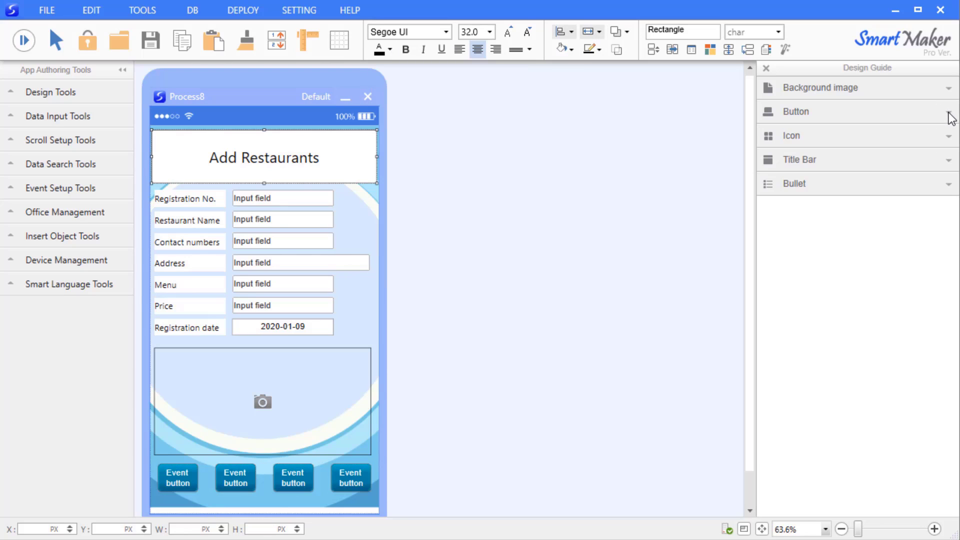
Insert the light gray gr01_gray01.png title bar and send it behind the title
click(950, 161)
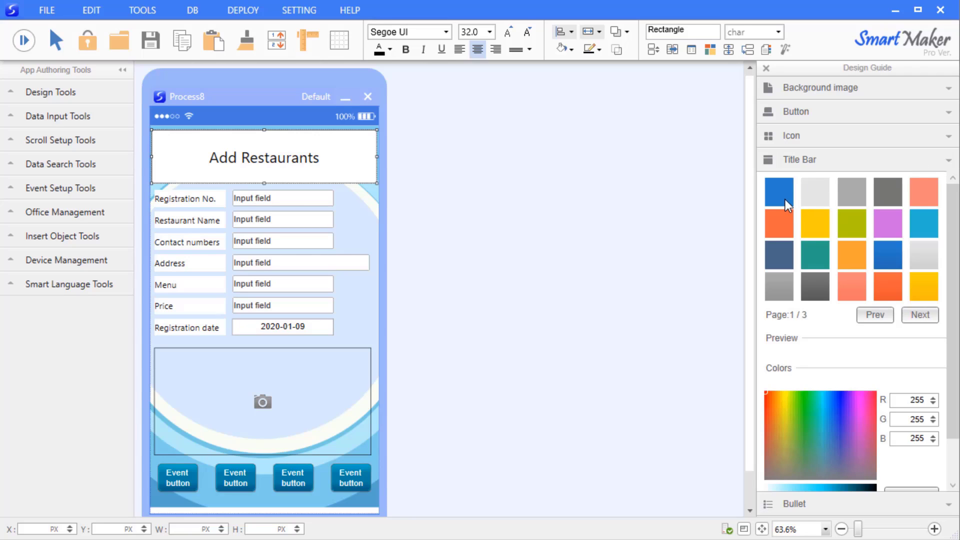
click(922, 256)
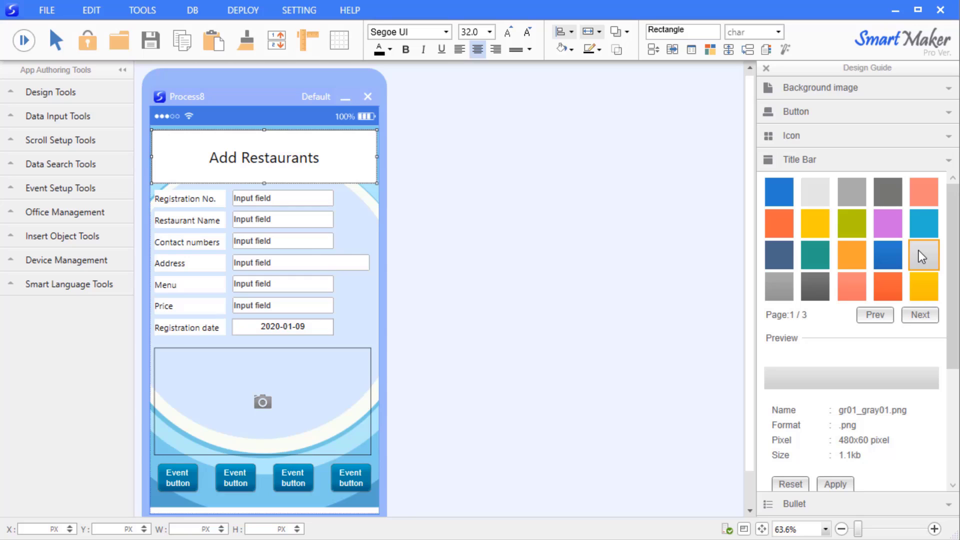
double_click(920, 250)
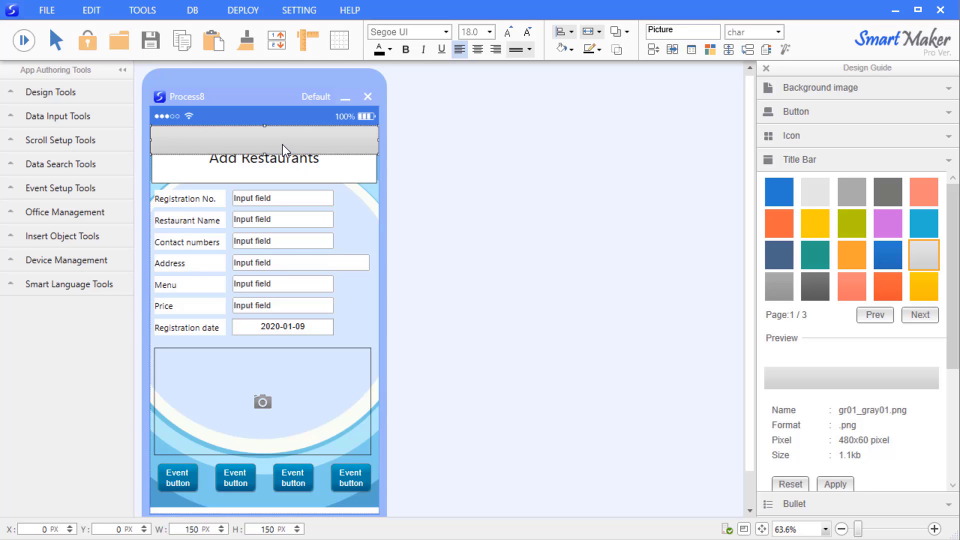
right_click(368, 146)
mouse_move(451, 205)
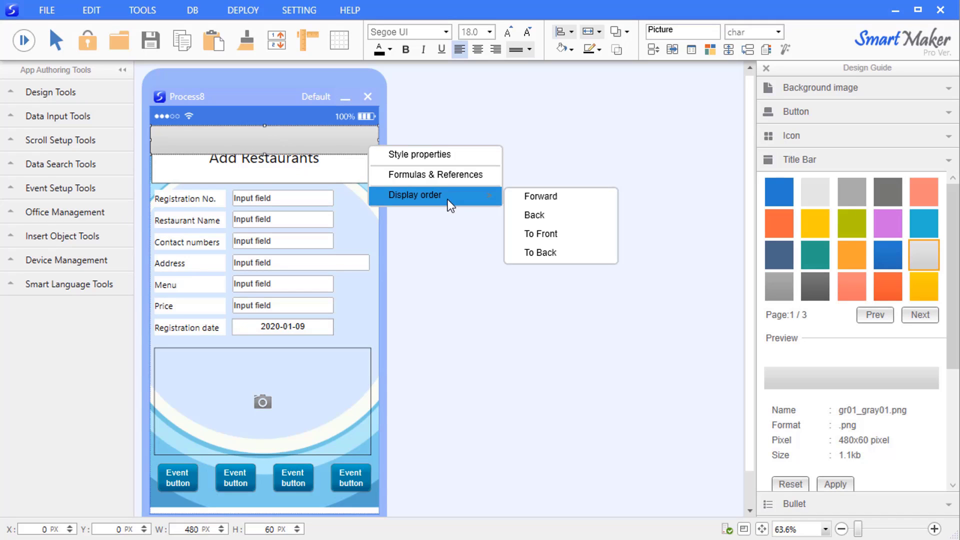
click(546, 252)
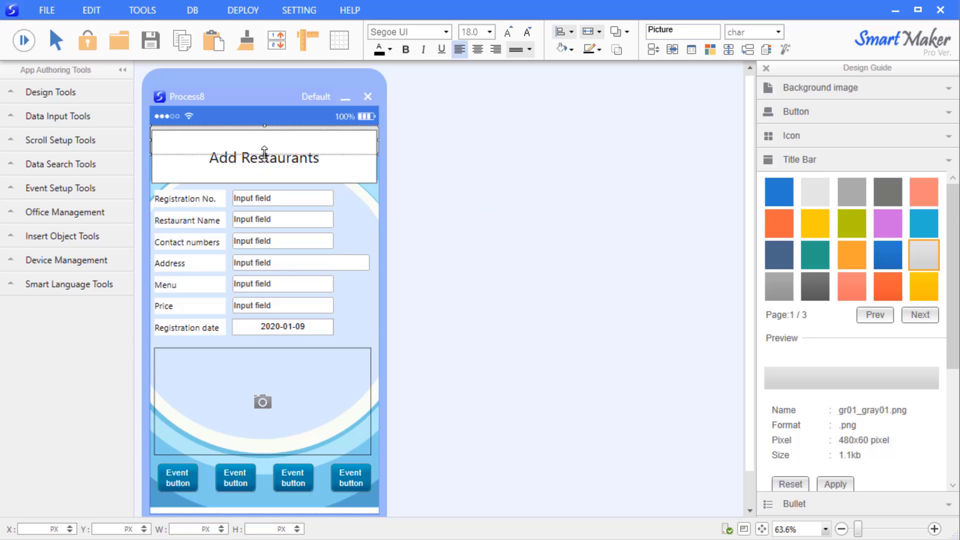
click(269, 189)
Fill the Add Restaurants header rectangle with gray
click(352, 160)
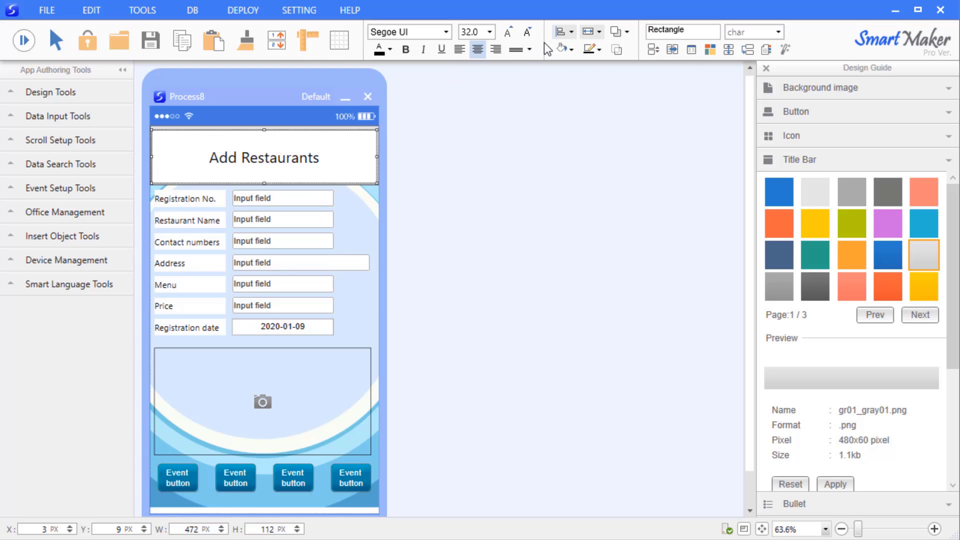
click(565, 48)
click(568, 150)
click(283, 186)
Enlarge the Add Restaurants title text to size 44 and color it blue
click(266, 158)
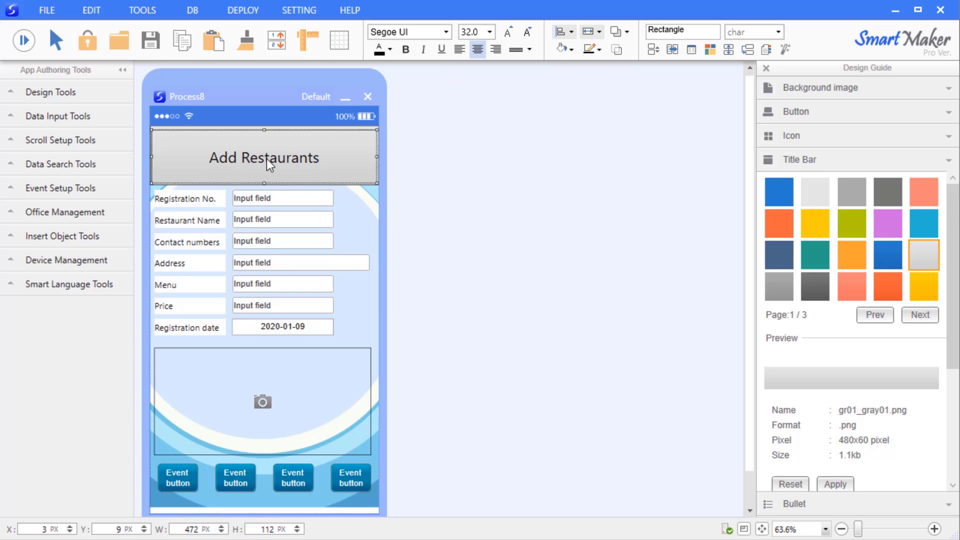
click(508, 32)
click(508, 32)
click(508, 32)
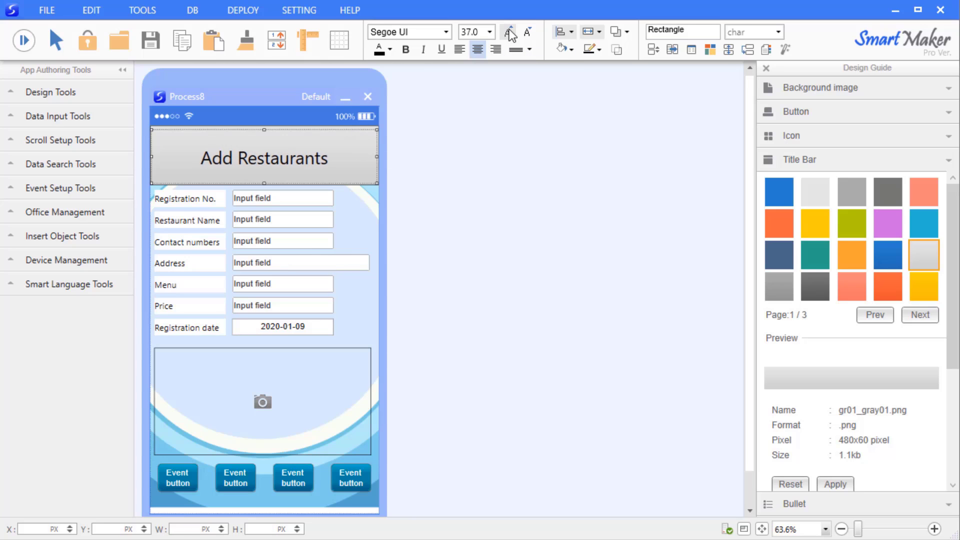
click(508, 32)
click(509, 32)
click(509, 32)
click(508, 32)
click(391, 49)
click(389, 91)
click(390, 50)
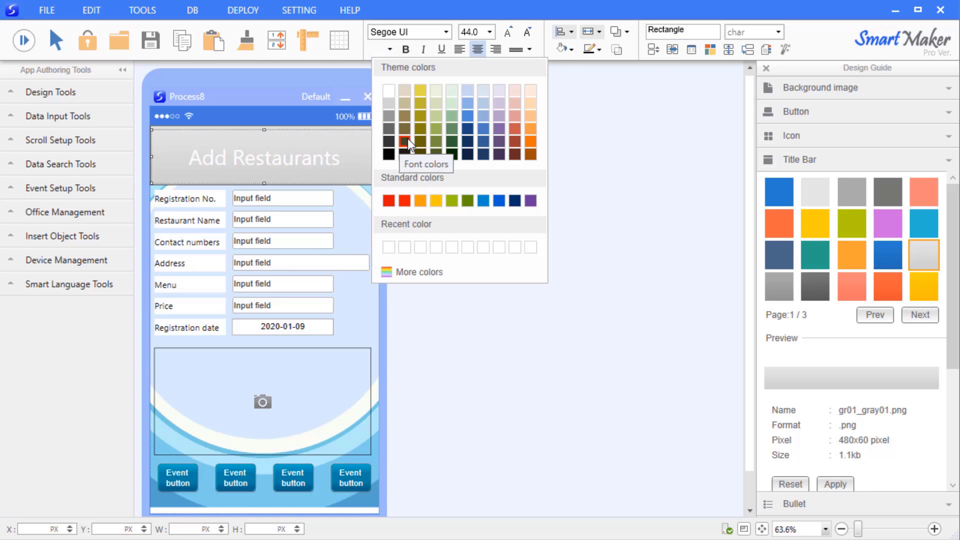
click(468, 117)
click(379, 205)
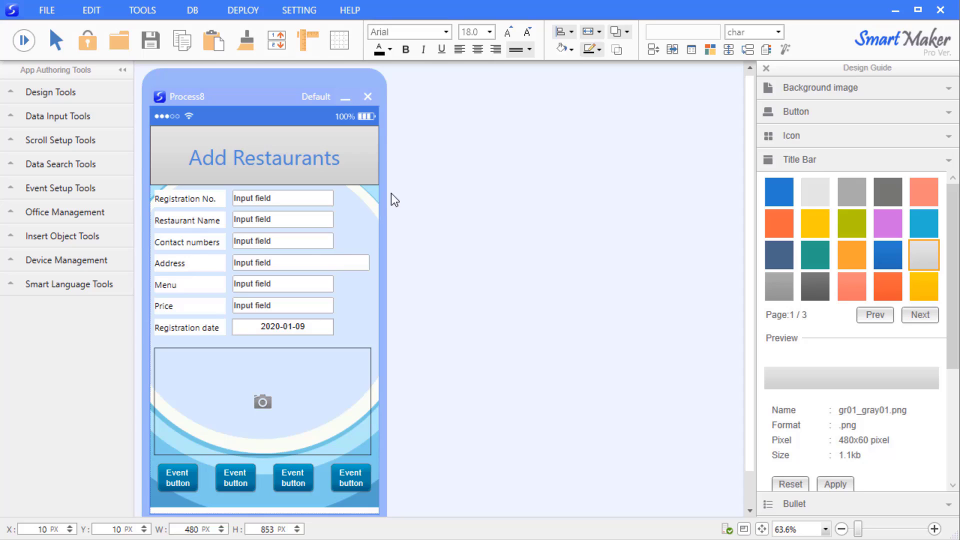
Insert the circled left-arrow icon arrow_09.png, tinted light blue, onto the form
click(949, 161)
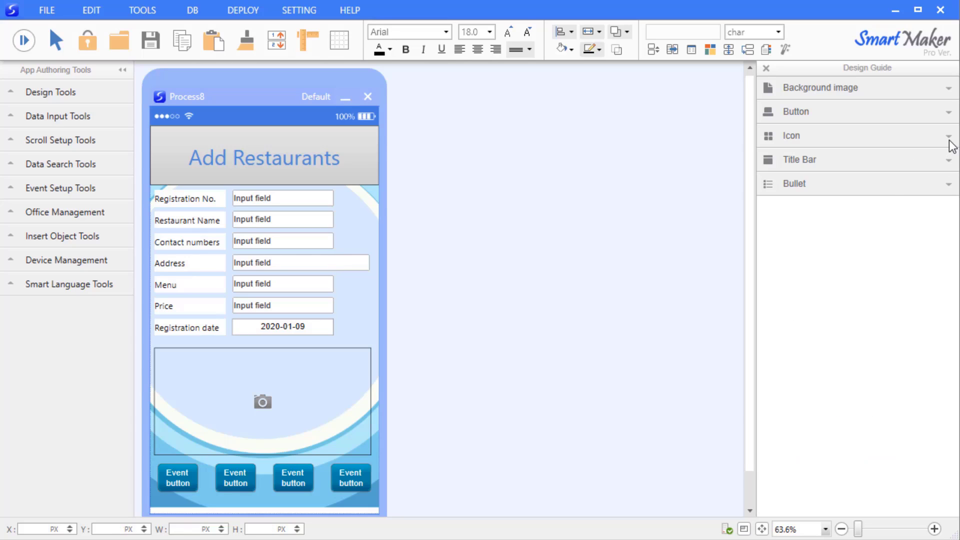
click(950, 142)
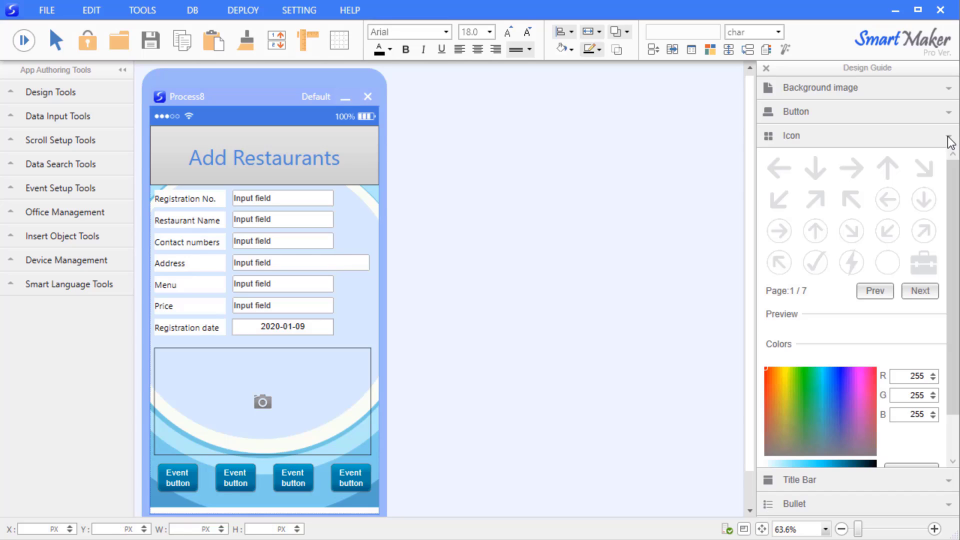
click(921, 291)
click(874, 292)
click(887, 199)
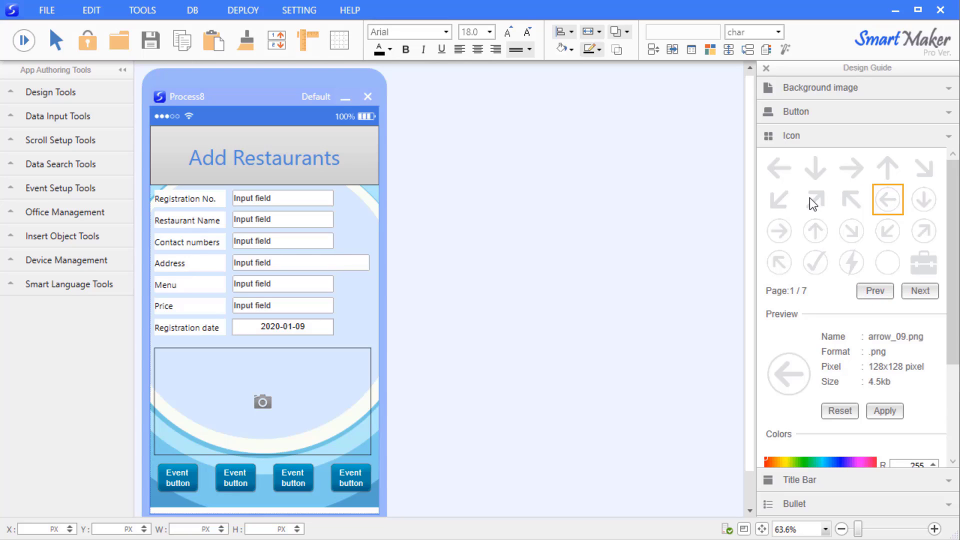
click(840, 461)
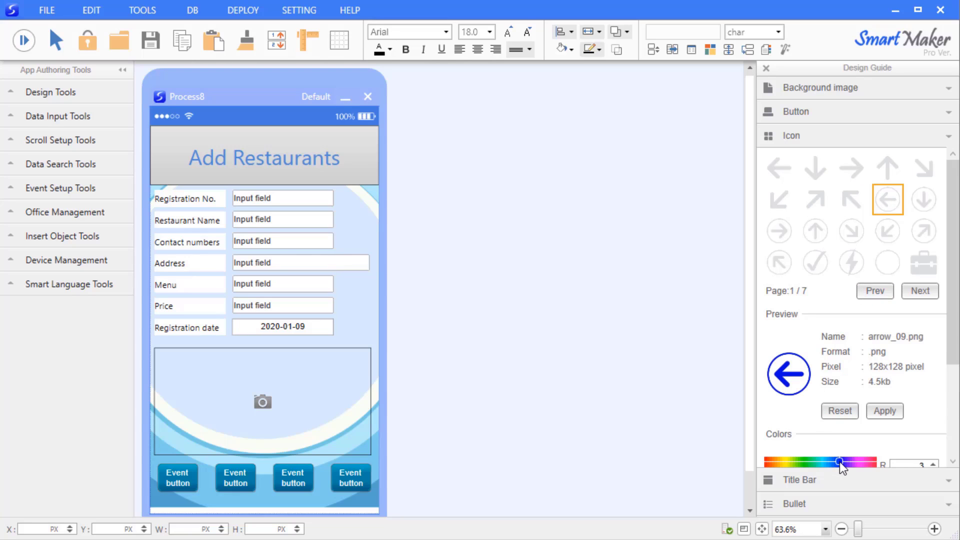
drag(839, 461, 827, 461)
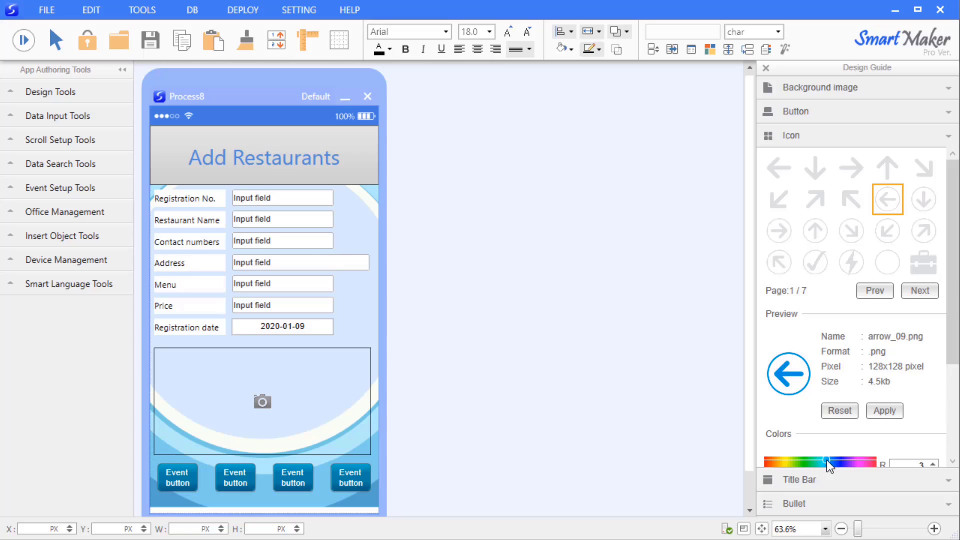
click(886, 411)
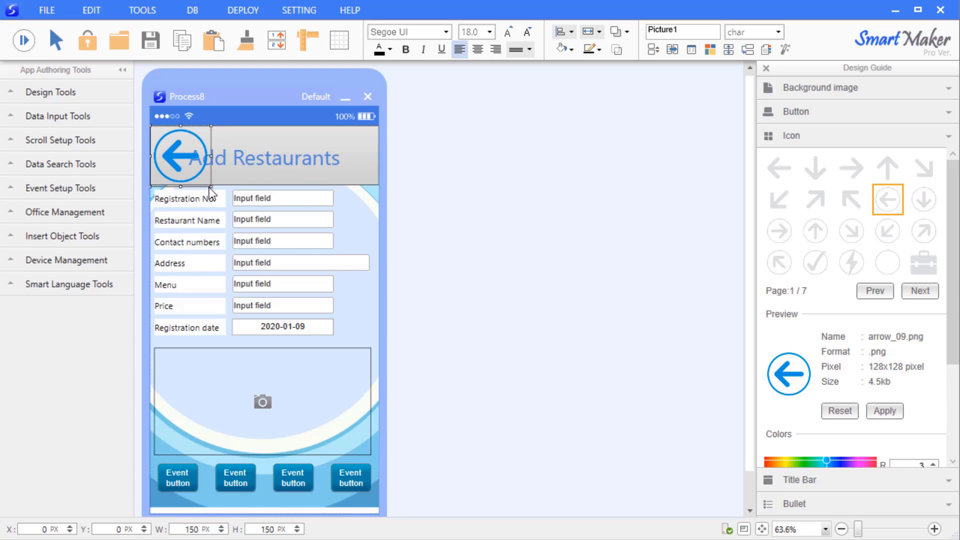
Shrink the arrow to 59×57 px at the title bar's left end and remove its outline
drag(213, 189, 165, 160)
click(599, 50)
click(606, 291)
click(358, 219)
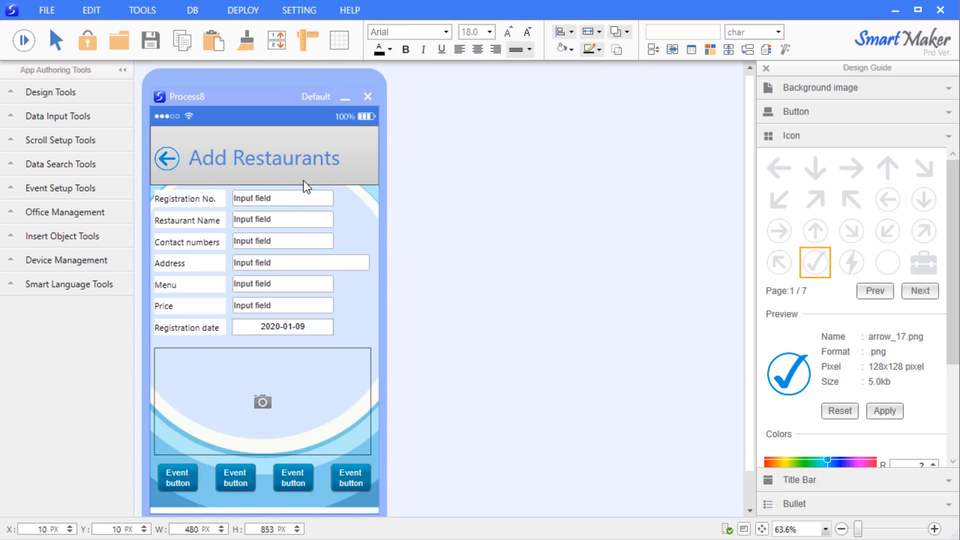
click(299, 179)
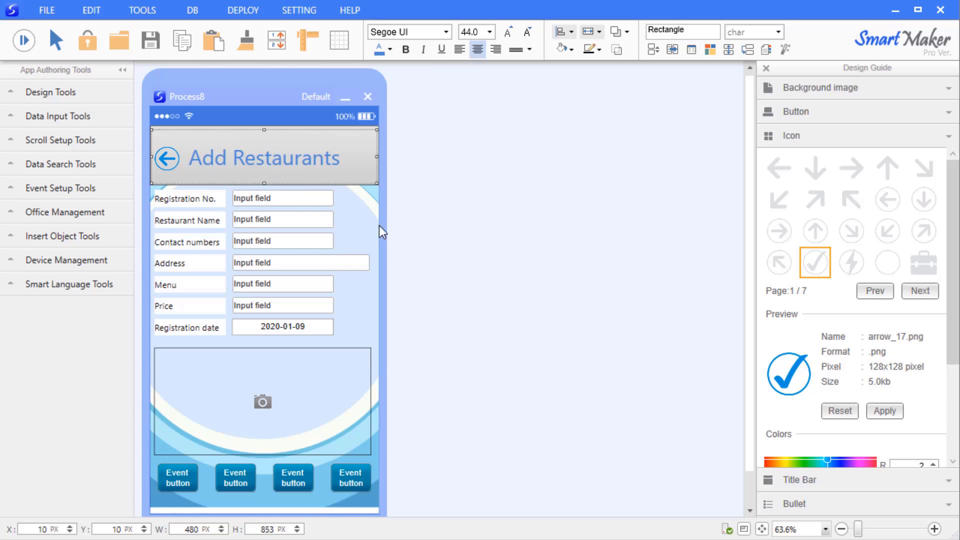
click(946, 138)
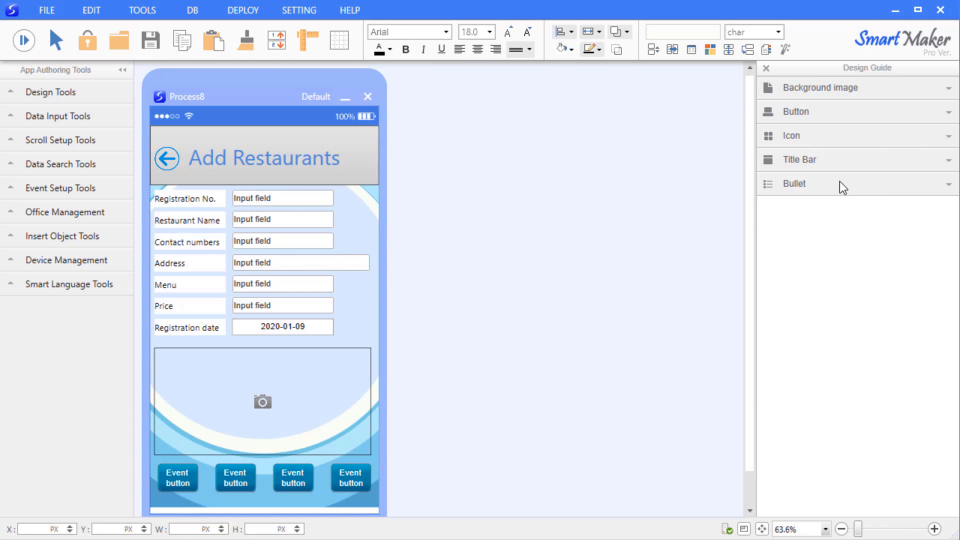
Insert the bul_phone01.png phone bullet, tinted light blue, onto the form
click(884, 186)
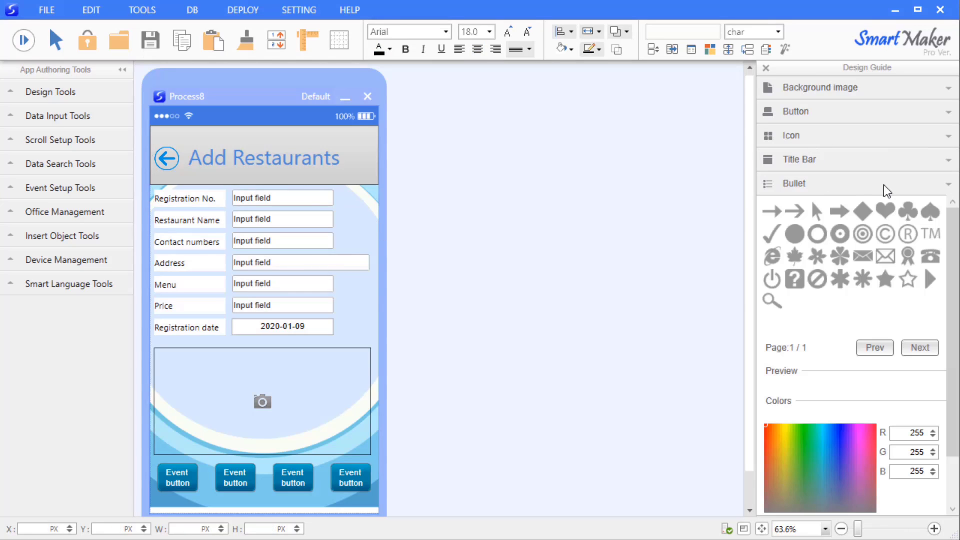
click(928, 263)
scroll(853, 433, down, 3)
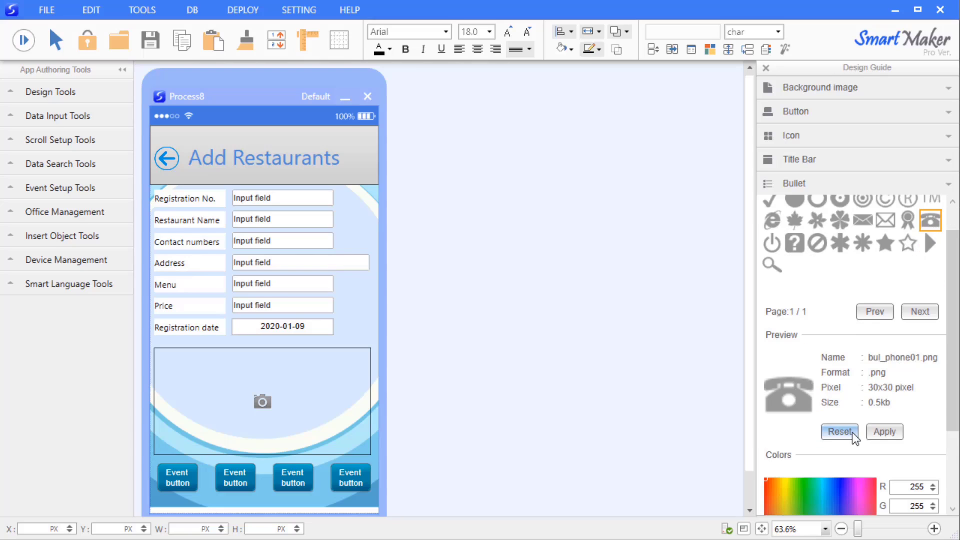
click(839, 426)
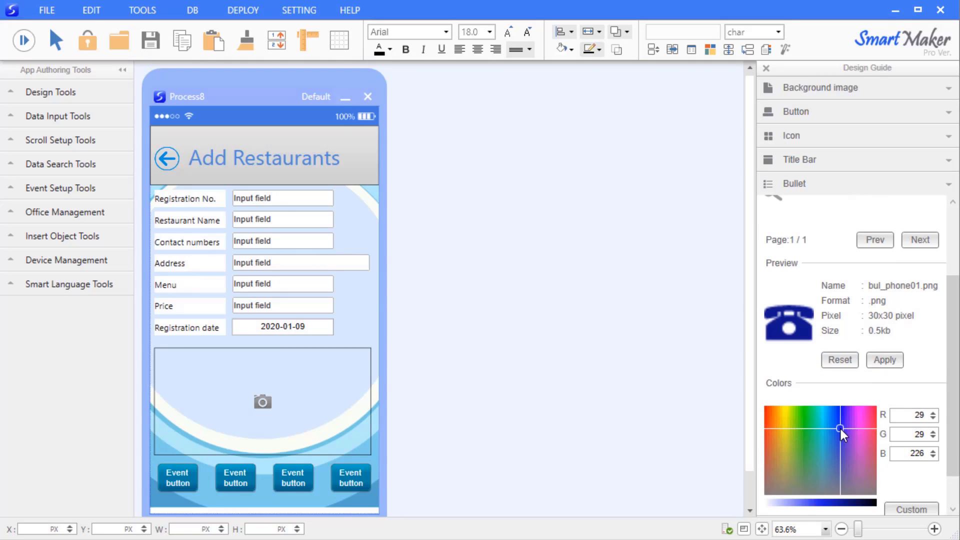
drag(806, 502, 796, 503)
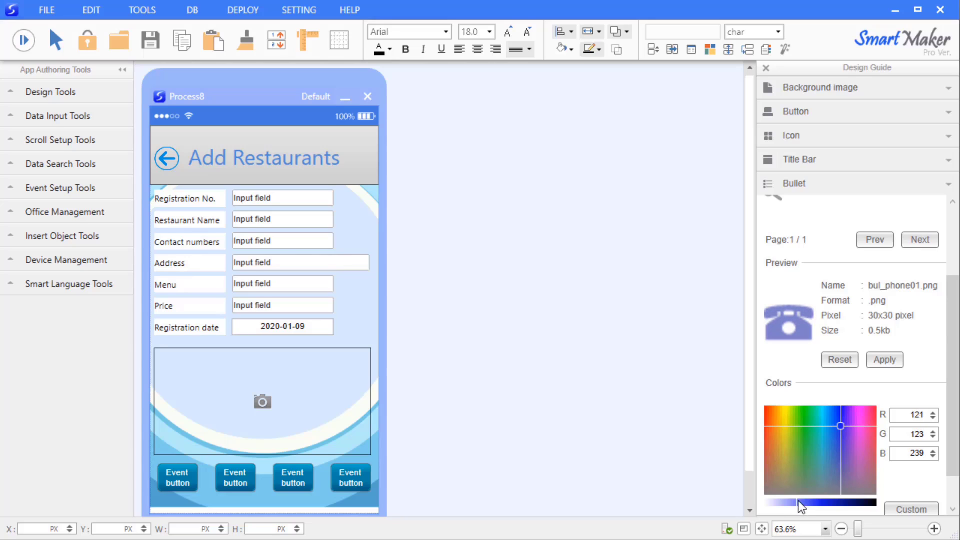
click(885, 360)
Move the phone bullet to the right of the Contact numbers field
drag(160, 133, 348, 252)
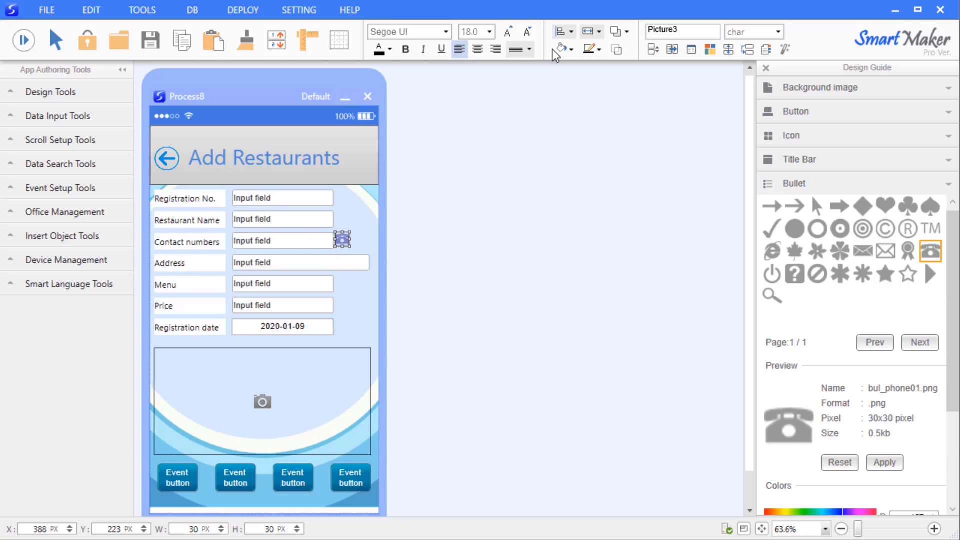
click(591, 49)
click(413, 325)
click(380, 289)
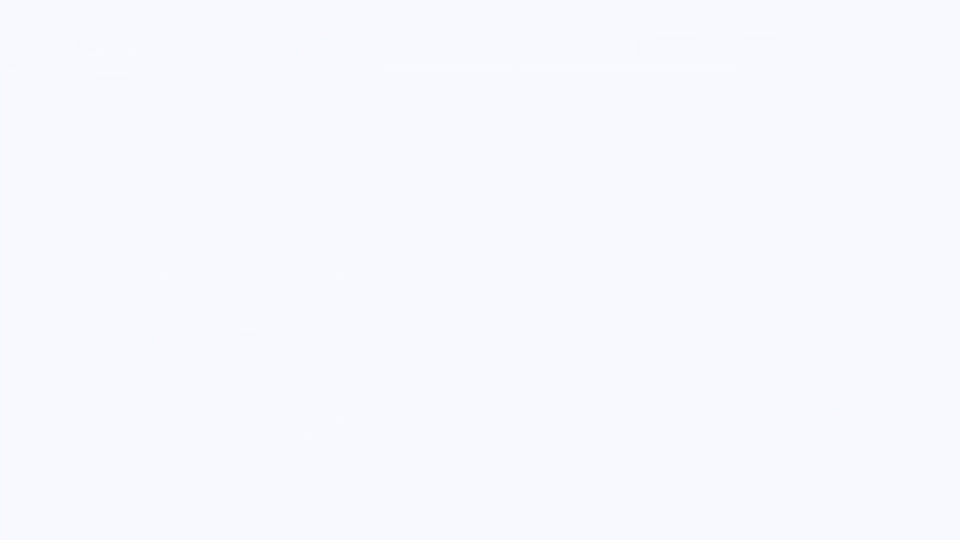